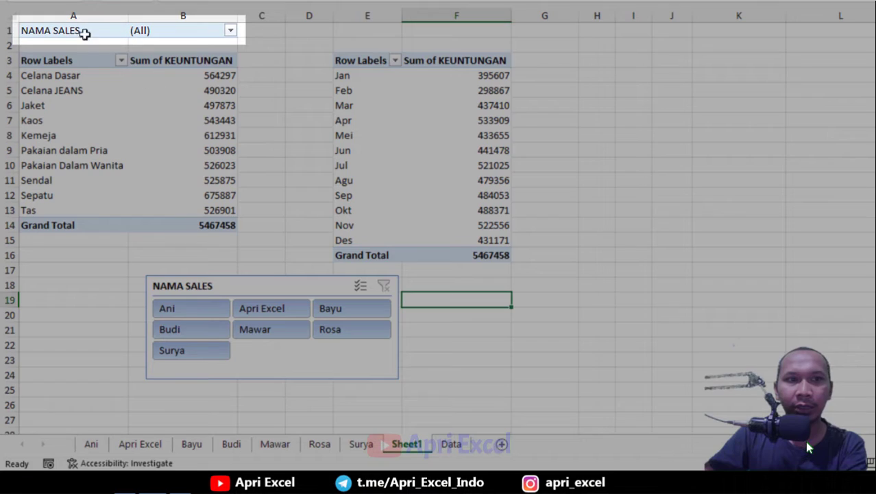
Preview the finished workbook by browsing the per-salesperson sheets and the summary pivot sheet.
left_click(84, 31)
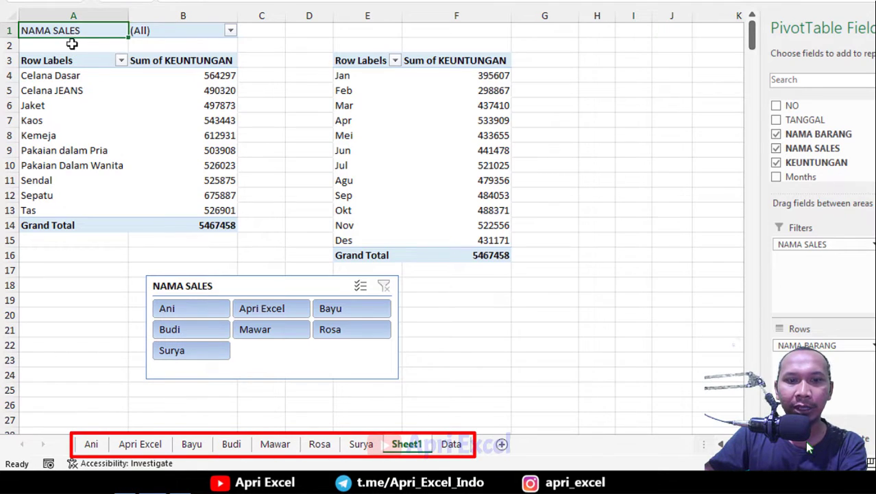
left_click(361, 444)
left_click(320, 444)
left_click(275, 444)
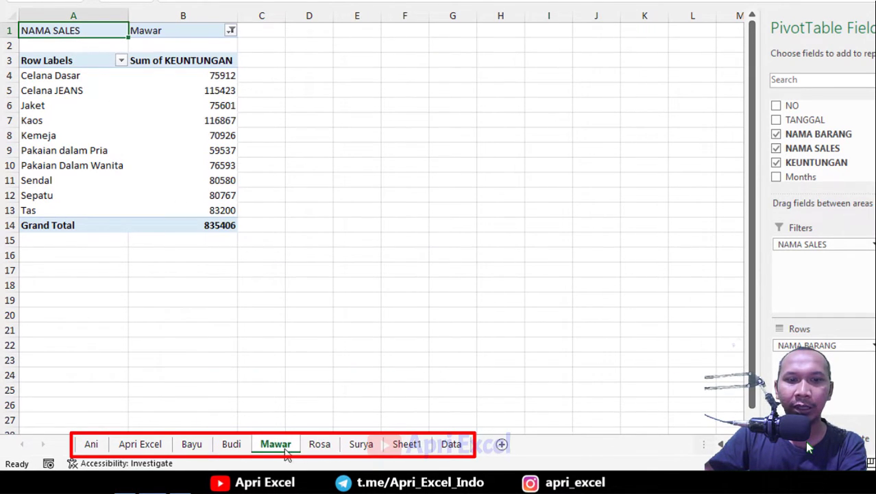
left_click(231, 444)
left_click(192, 444)
left_click(140, 444)
left_click(91, 445)
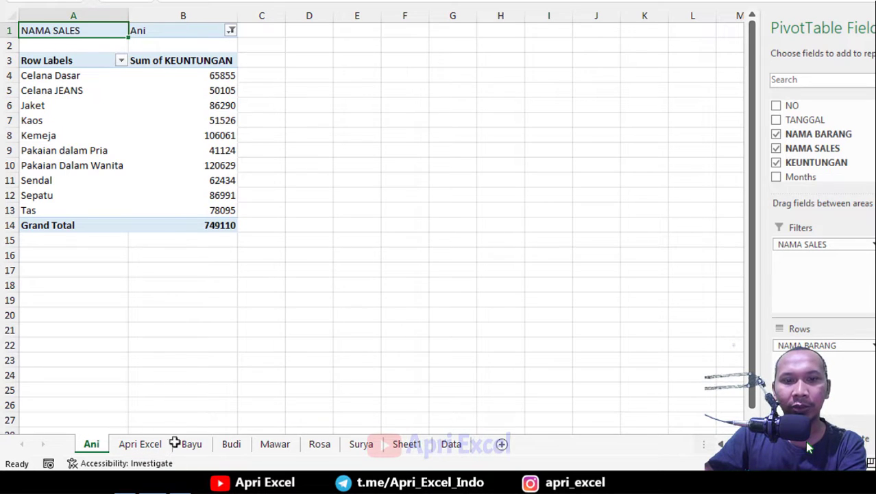
left_click(283, 447)
left_click(408, 445)
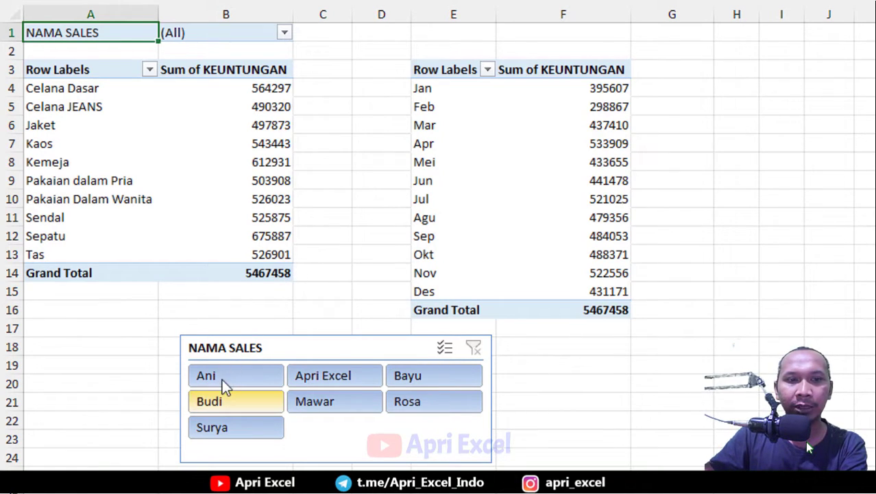
Try the NAMA SALES slicer buttons to filter both pivot tables by each salesperson in turn.
left_click(221, 378)
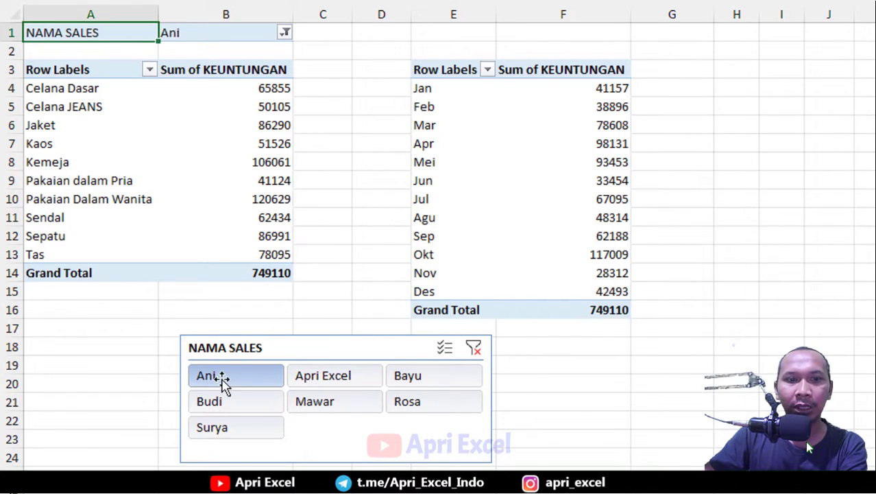
left_click(314, 376)
left_click(419, 373)
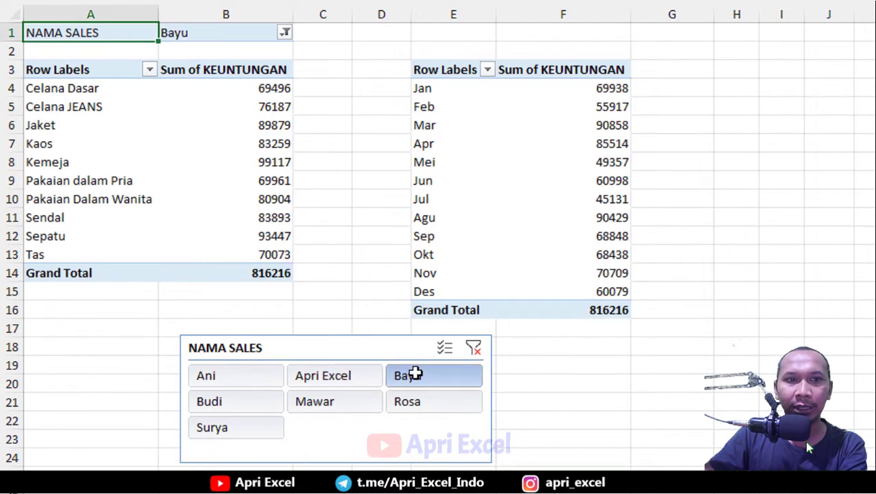
left_click(345, 393)
left_click(219, 399)
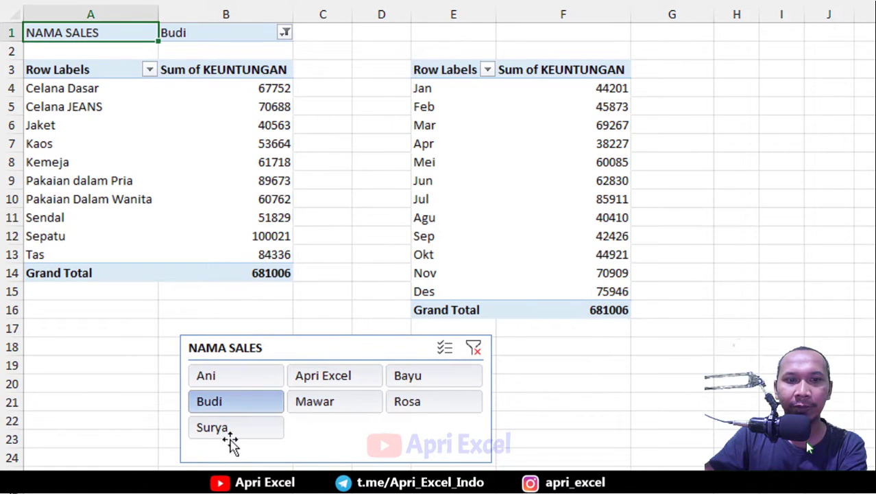
left_click(227, 431)
left_click(447, 403)
left_click(406, 381)
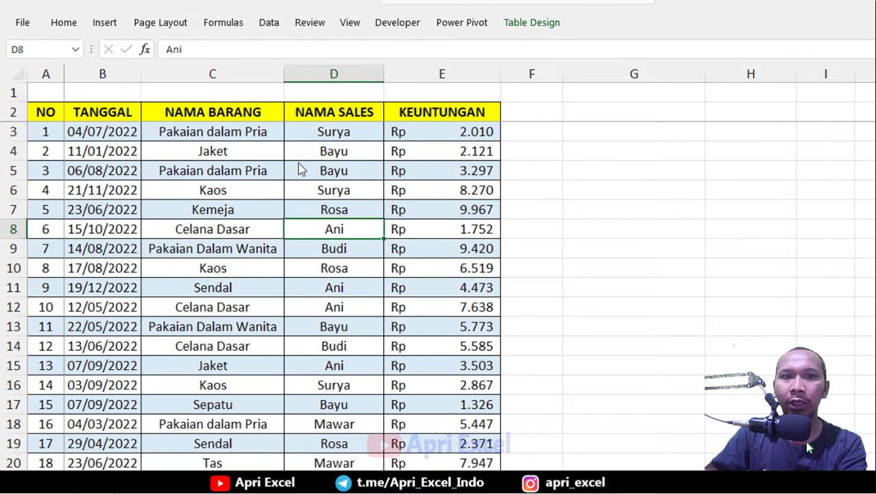
Insert a PivotTable from the Table4 sales data on a new worksheet.
left_click(258, 146)
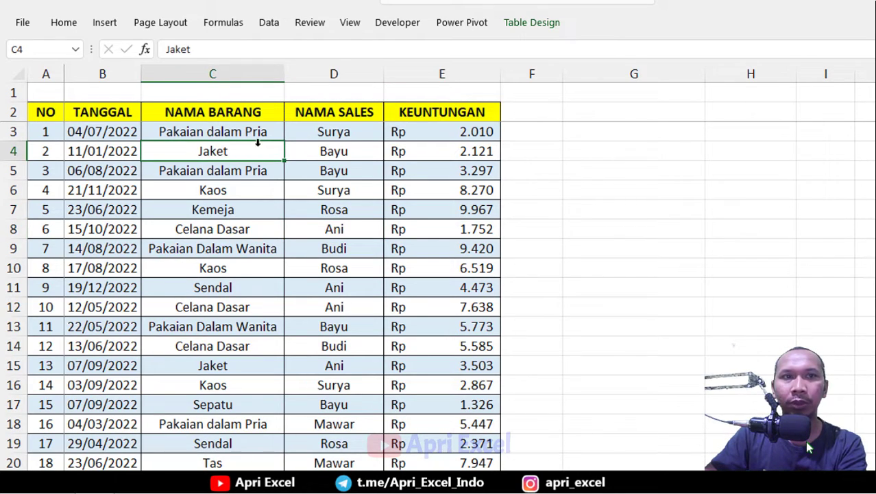
left_click(106, 22)
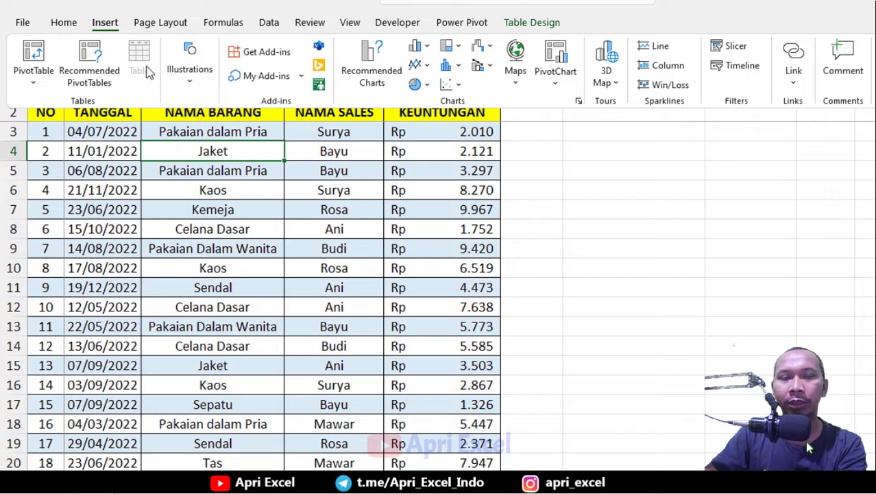
left_click(38, 55)
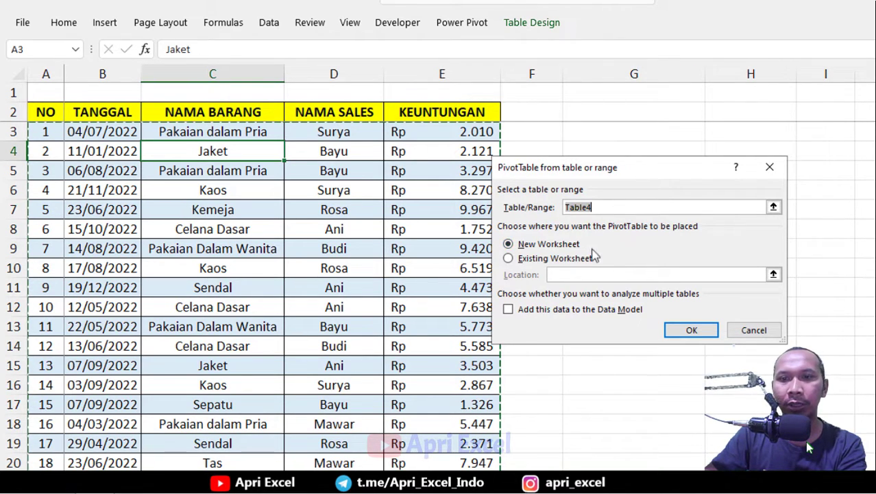
left_click(689, 329)
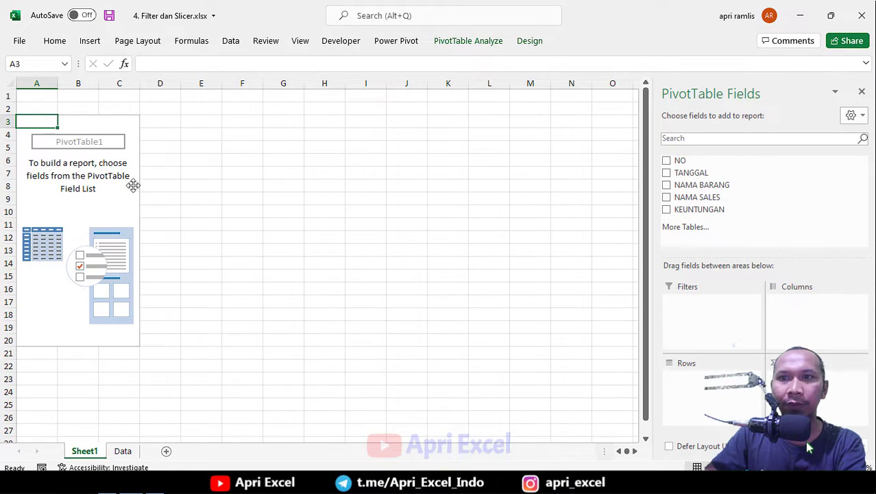
Build the pivot with NAMA BARANG in Rows and KEUNTUNGAN summed in Values.
left_click_drag(787, 93, 354, 107)
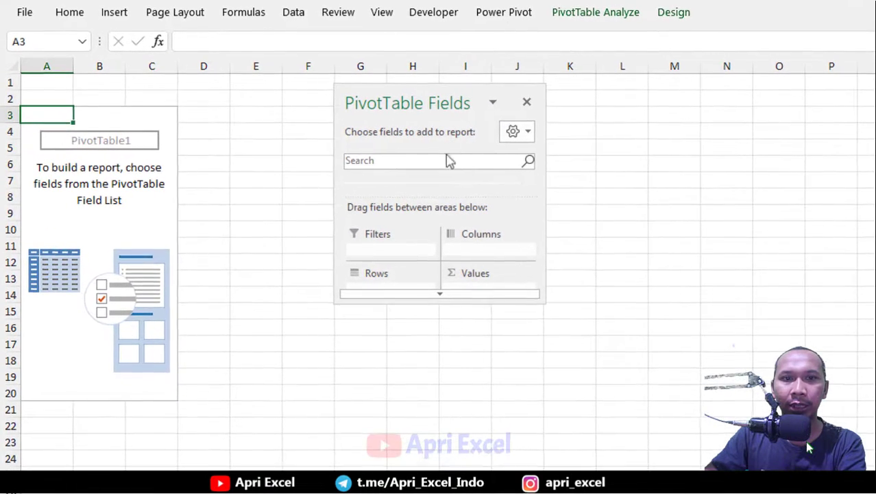
left_click_drag(407, 300, 395, 479)
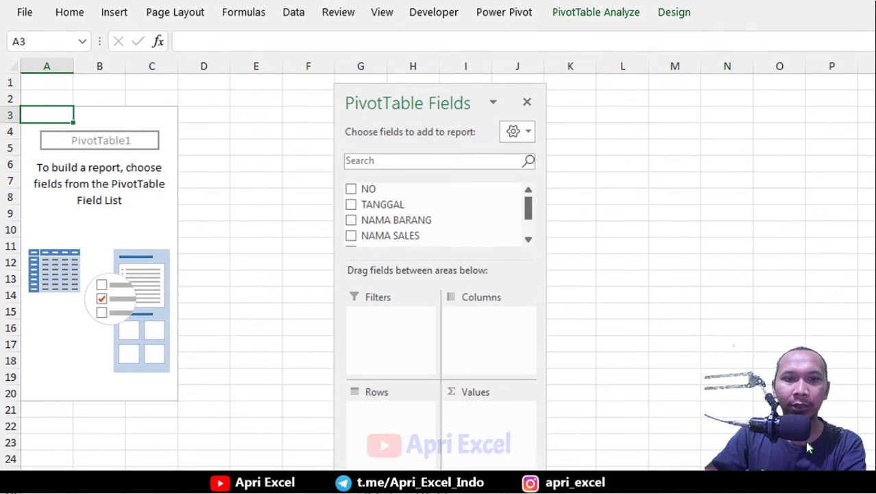
left_click_drag(336, 220, 317, 216)
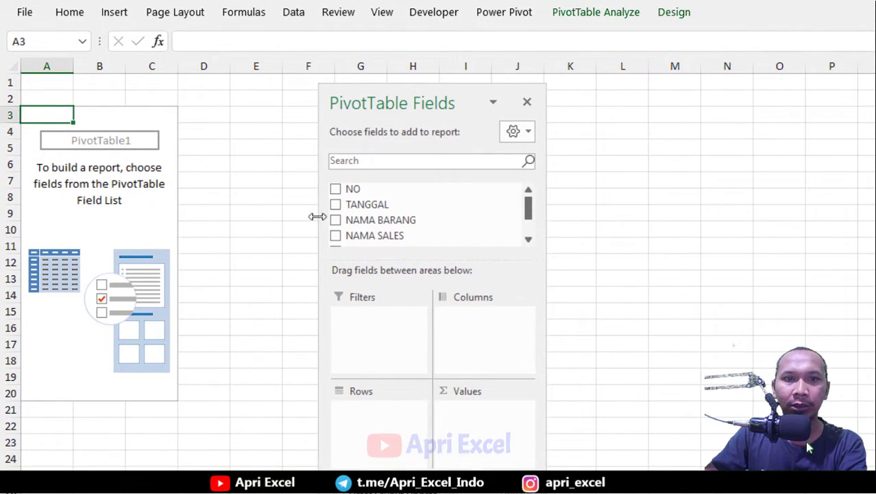
left_click_drag(452, 85, 457, 67)
left_click_drag(401, 206, 365, 415)
left_click_drag(397, 225, 495, 420)
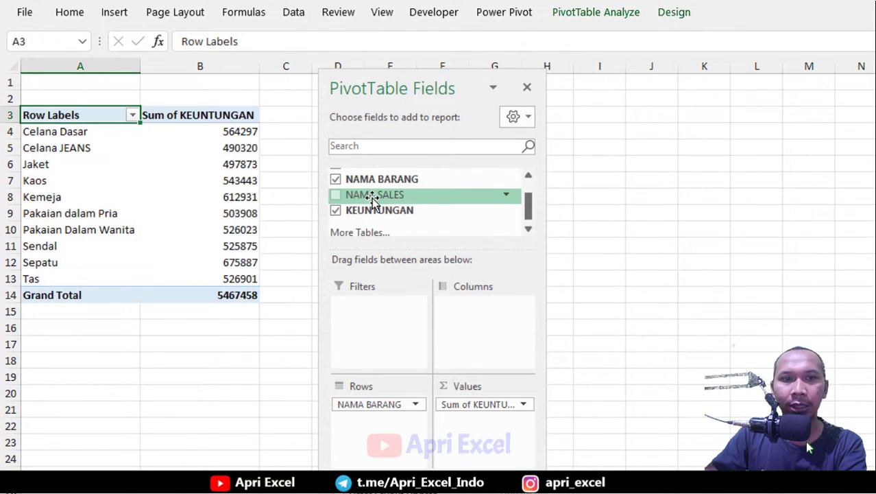
Place NAMA SALES in the Filters area and filter the report to show only Ani.
left_click_drag(372, 199, 372, 323)
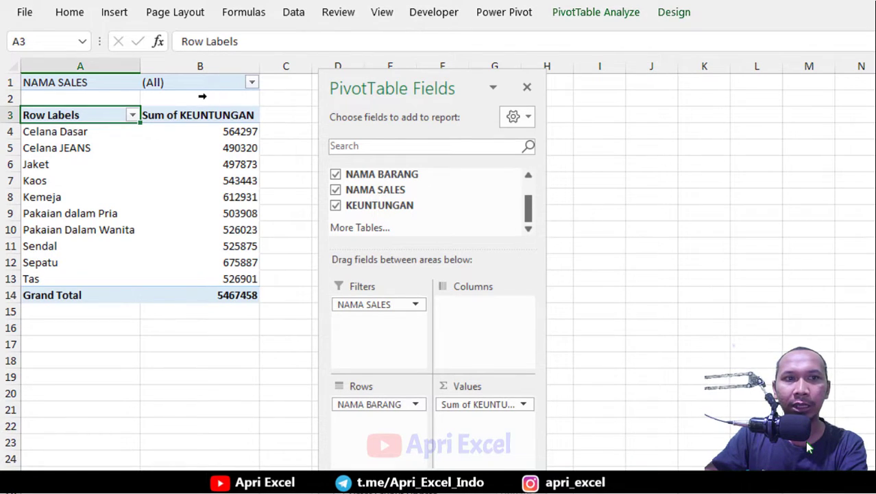
left_click(252, 82)
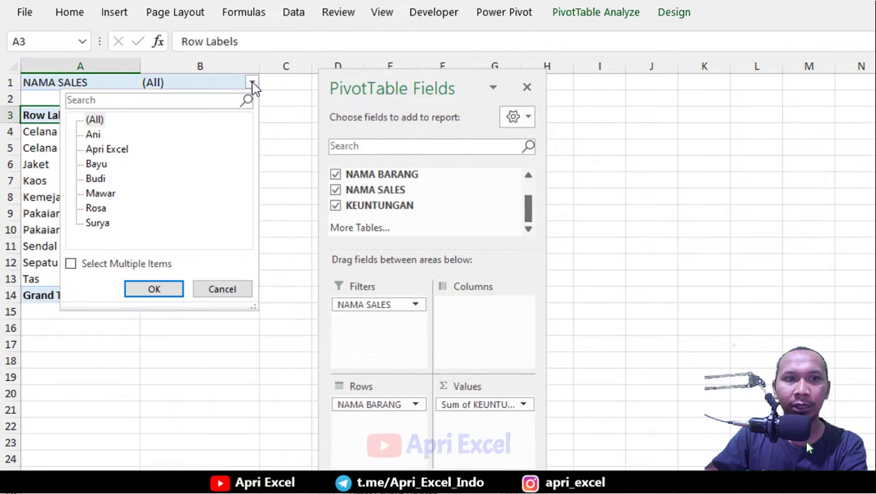
left_click(71, 264)
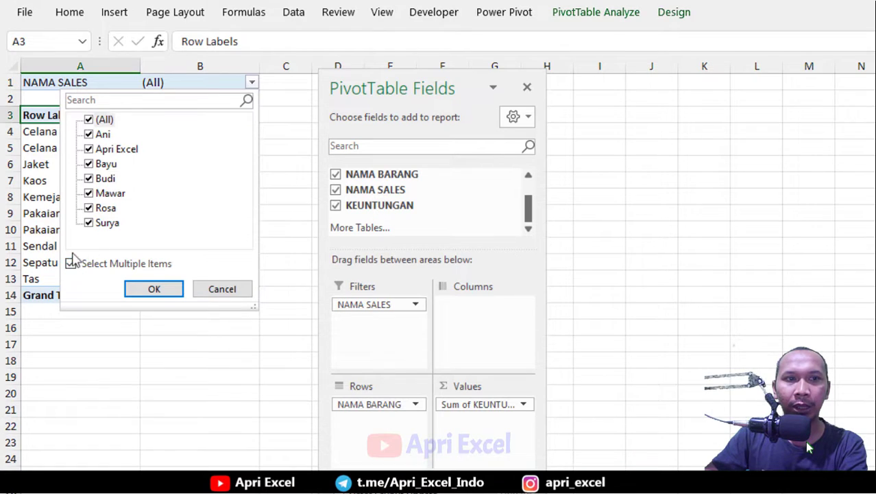
left_click(90, 120)
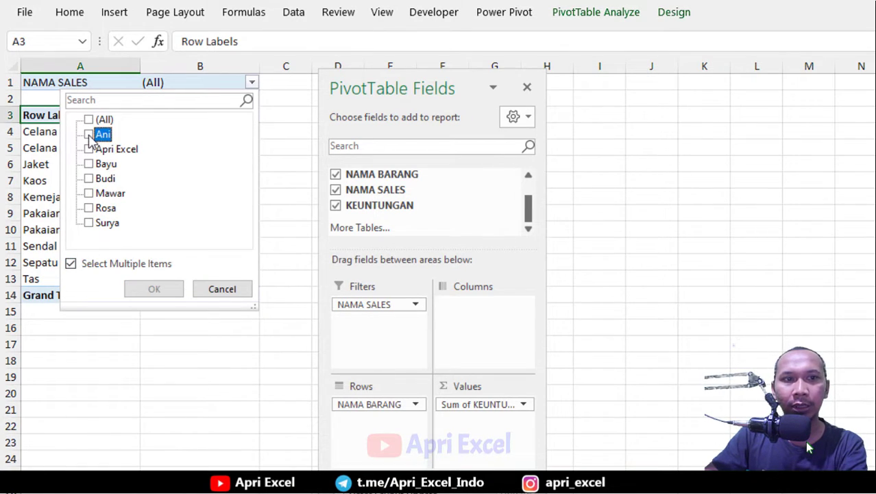
left_click(89, 135)
left_click(140, 289)
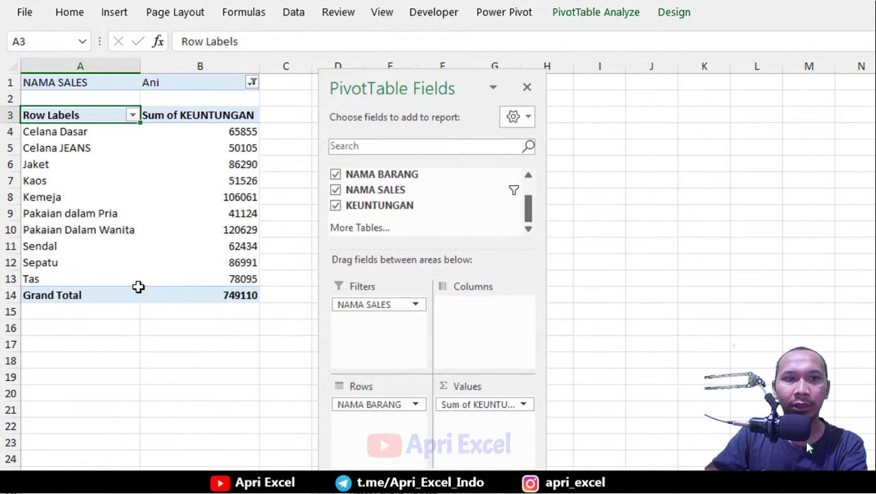
Add Bayu and Apri Excel to the NAMA SALES report filter selection.
left_click(253, 83)
left_click(88, 164)
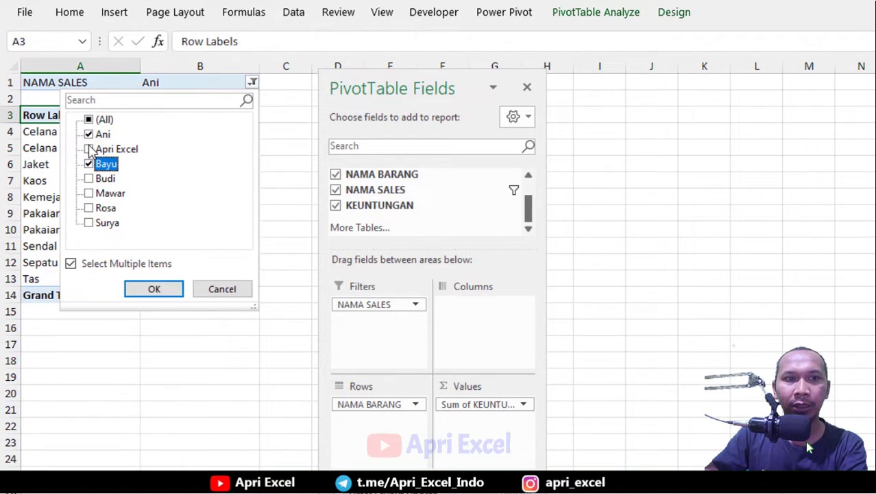
left_click(89, 149)
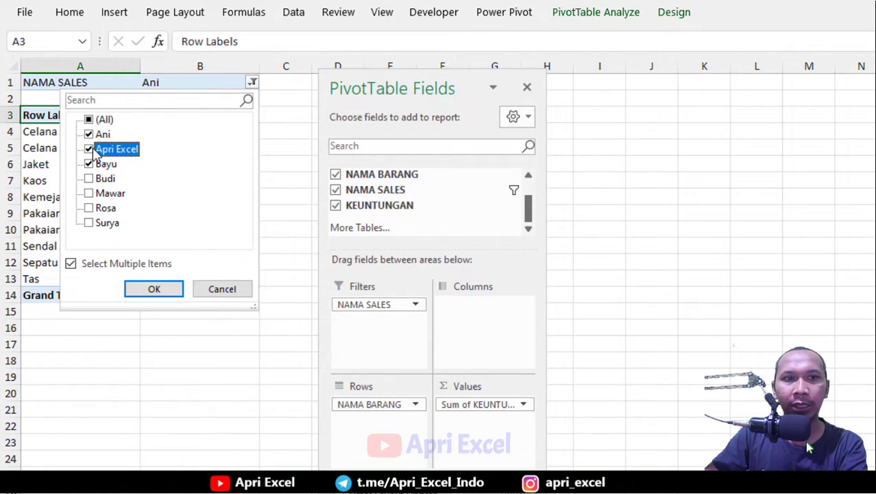
left_click(153, 289)
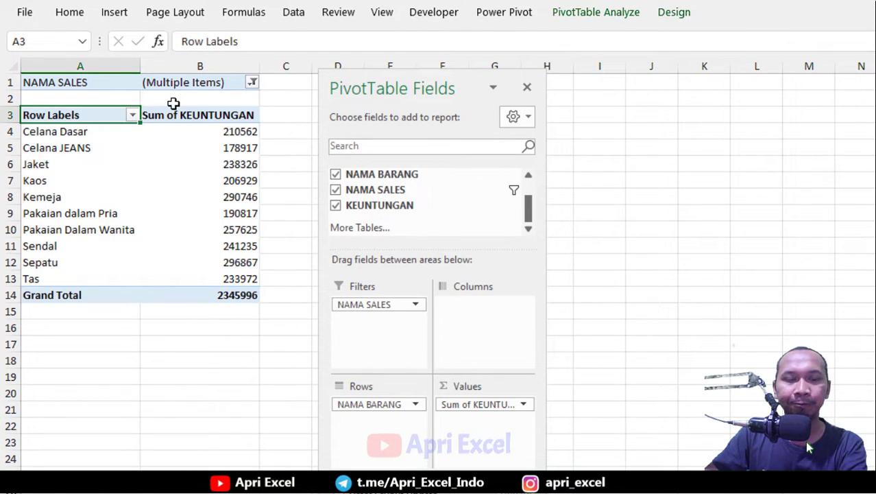
Reset the NAMA SALES report filter to include all salespeople.
left_click_drag(367, 90, 384, 100)
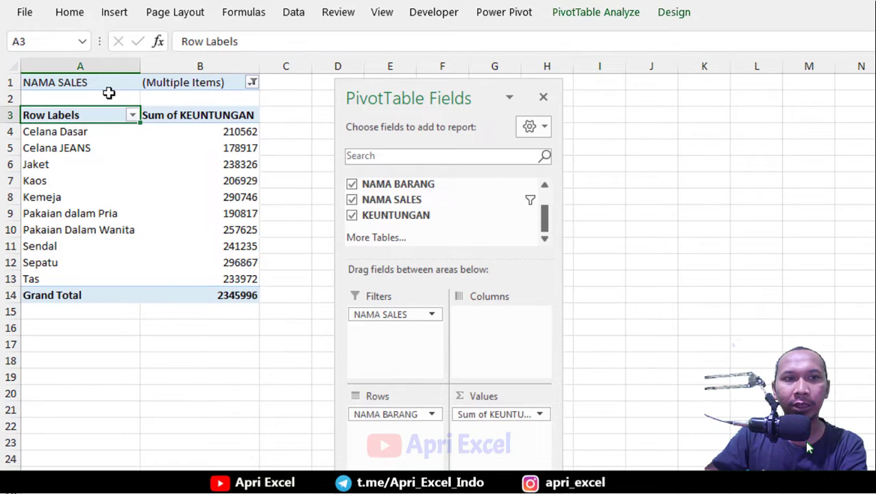
left_click(252, 83)
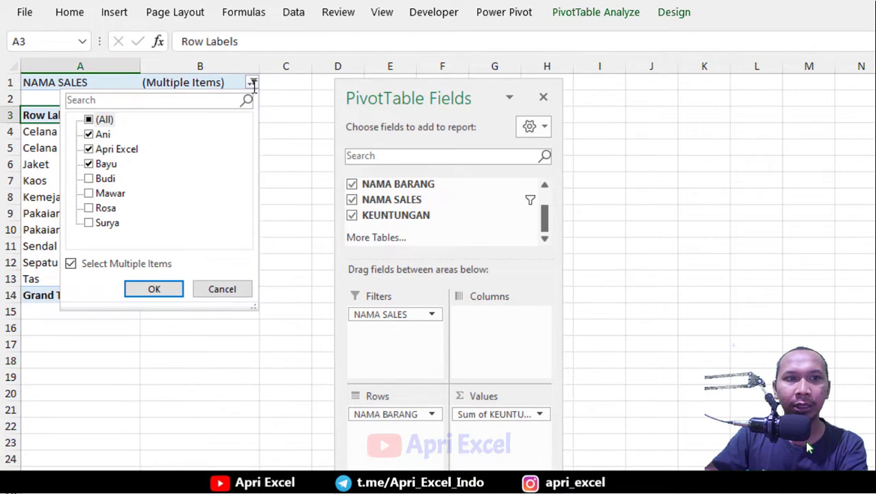
left_click(88, 119)
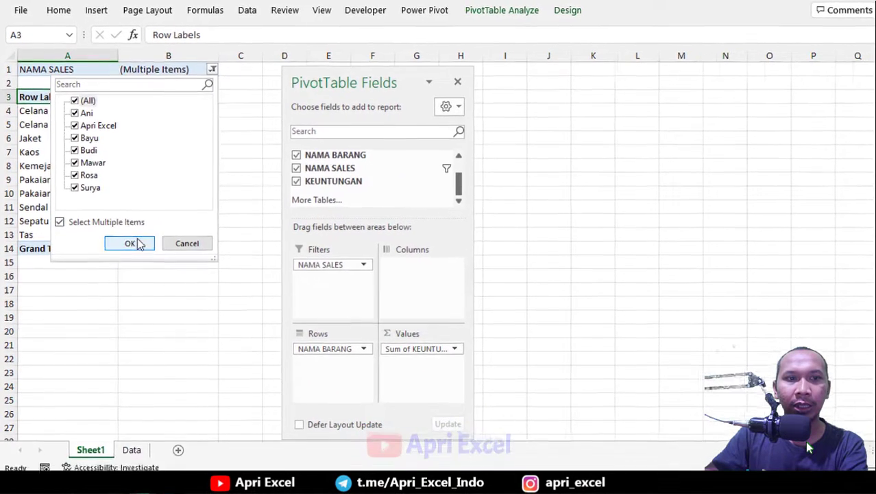
left_click(130, 243)
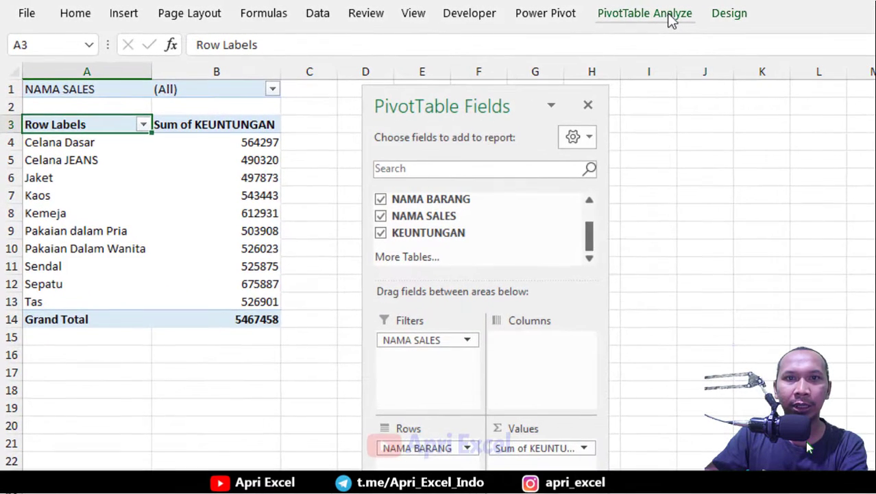
Generate separate report filter pages for every NAMA SALES value with Show Report Filter Pages.
left_click(670, 15)
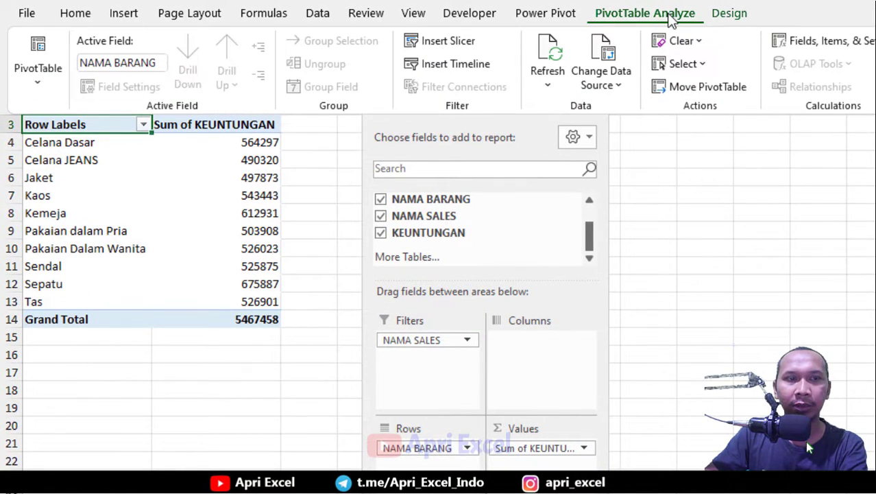
left_click(35, 82)
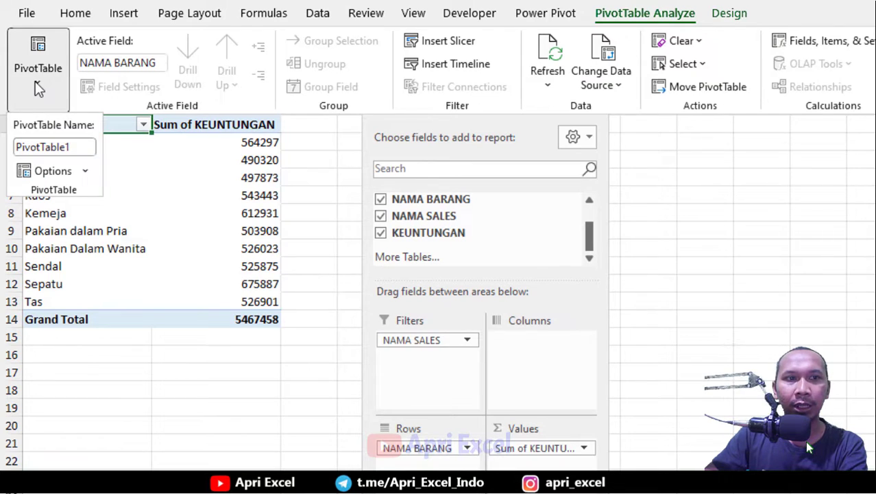
left_click(87, 171)
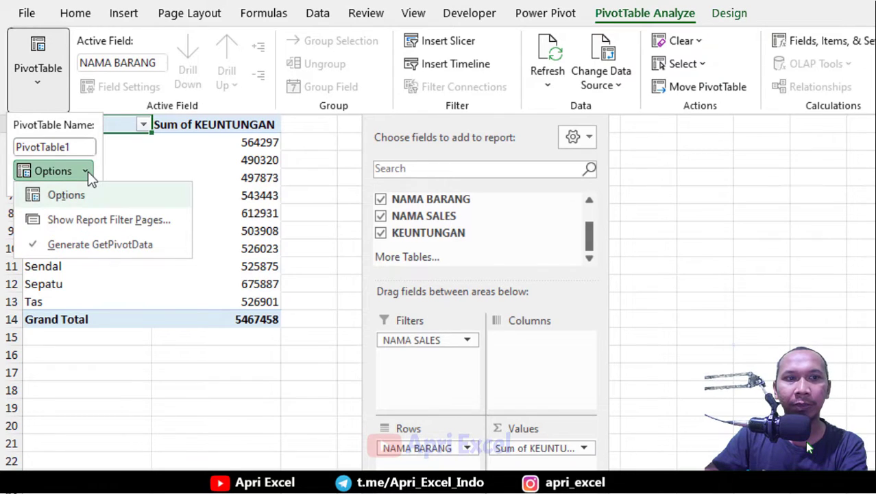
left_click(88, 226)
left_click_drag(687, 174, 377, 93)
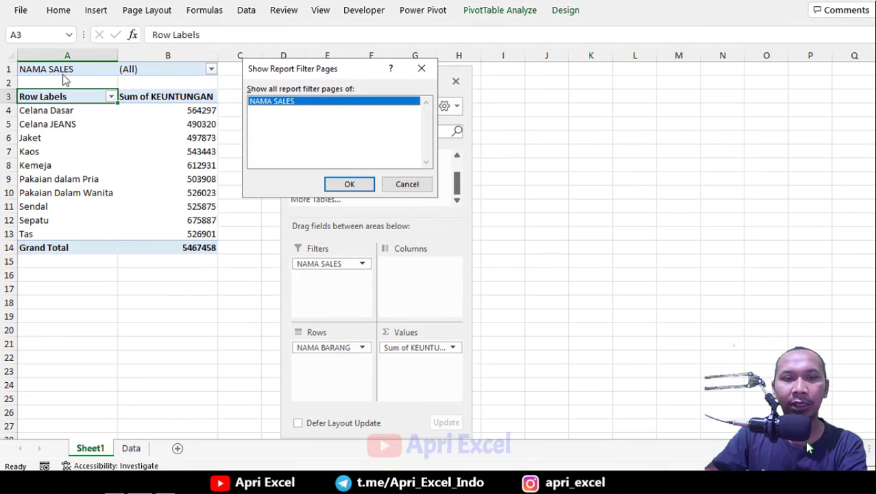
left_click(360, 186)
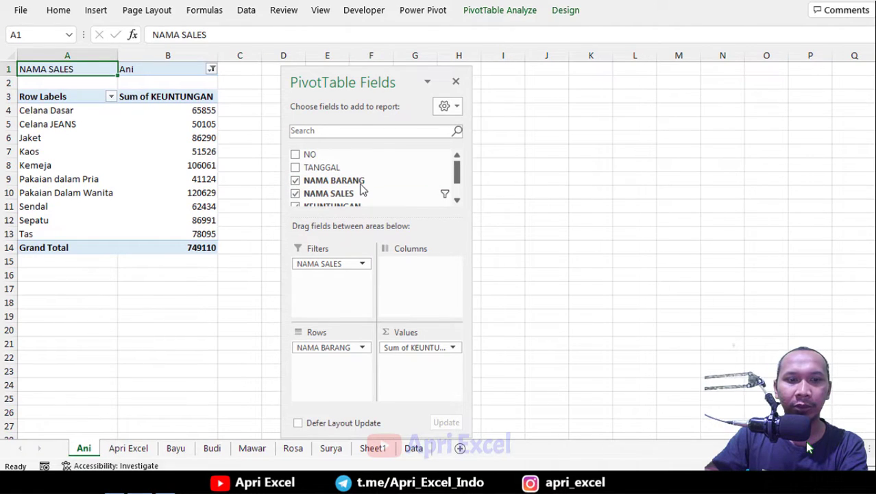
Browse the generated worksheets for each salesperson.
left_click(138, 452)
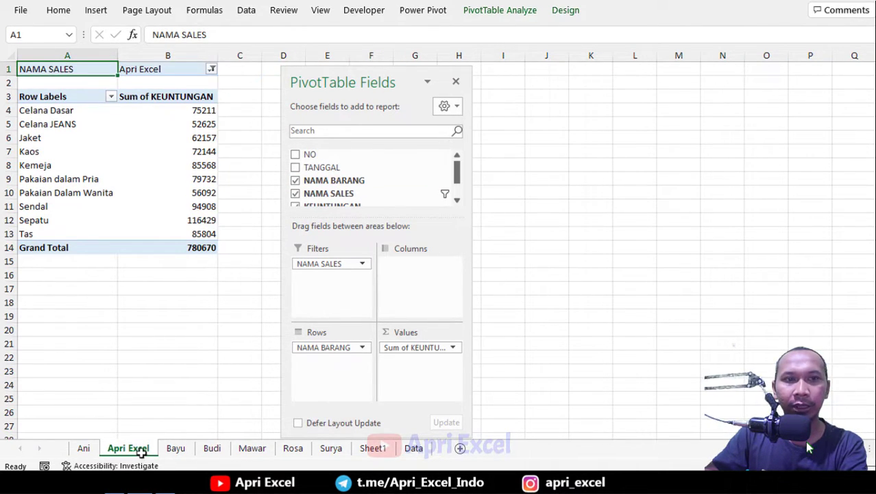
left_click(175, 450)
left_click(216, 450)
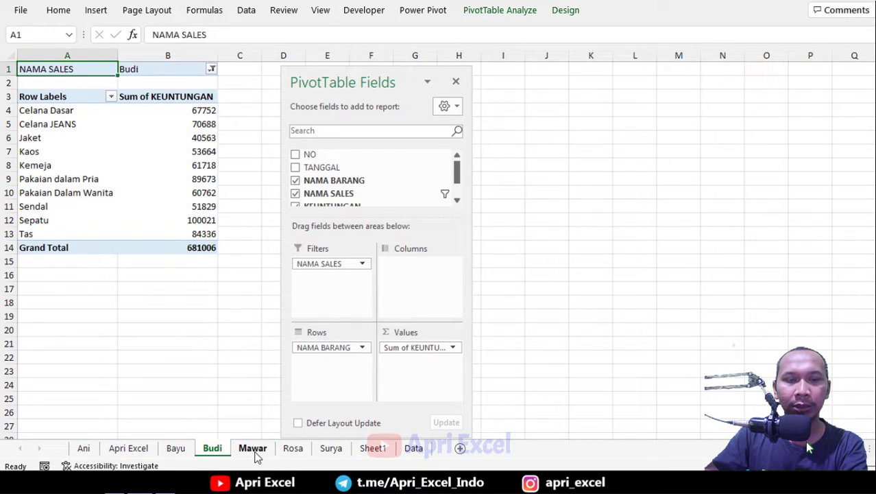
left_click(252, 450)
left_click(291, 450)
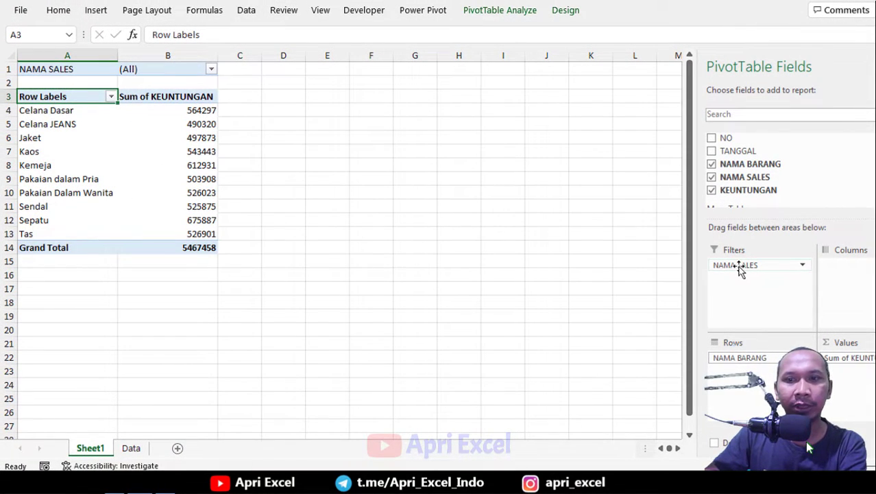
Replace the NAMA SALES report filter with a NAMA SALES slicer for the PivotTable.
left_click_drag(739, 267, 518, 225)
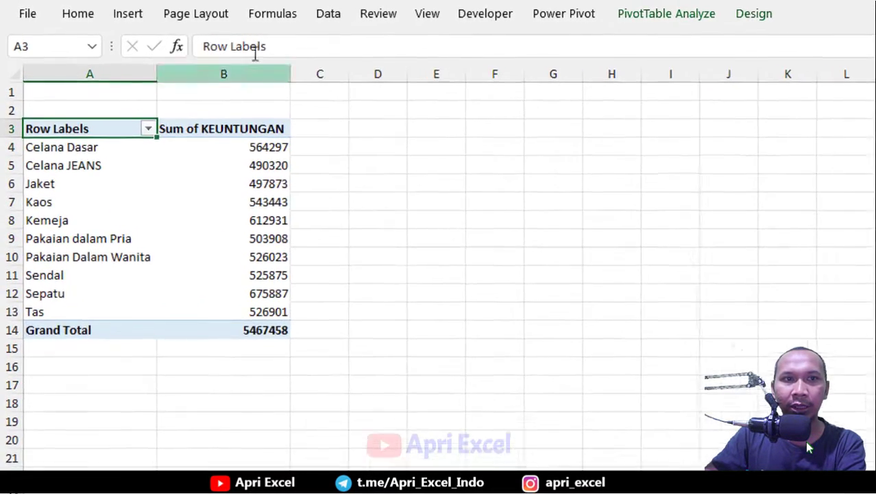
left_click(99, 12)
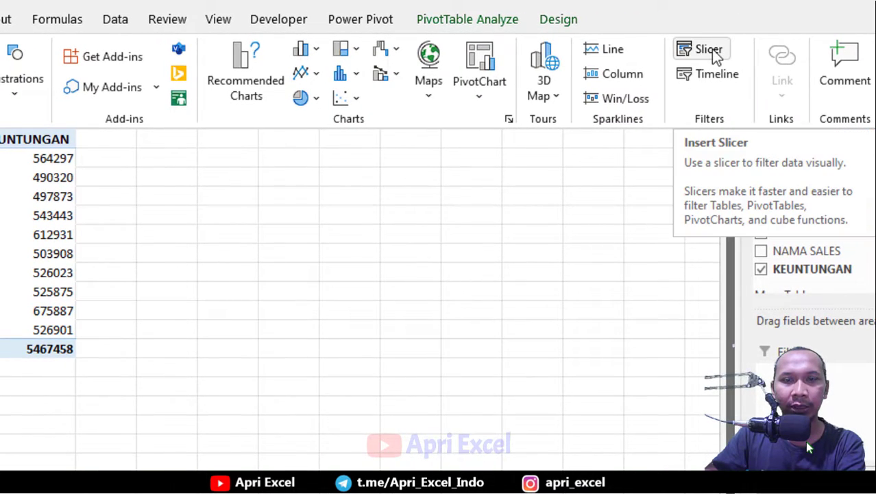
left_click(711, 49)
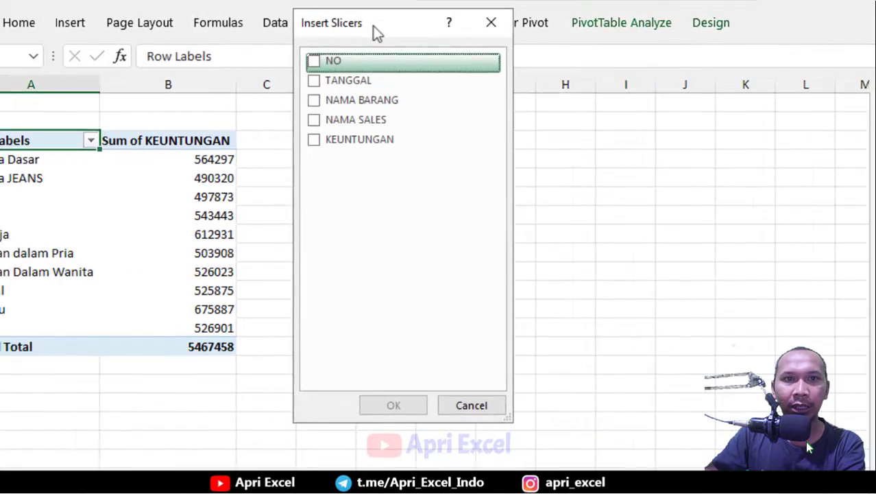
left_click_drag(377, 32, 305, 146)
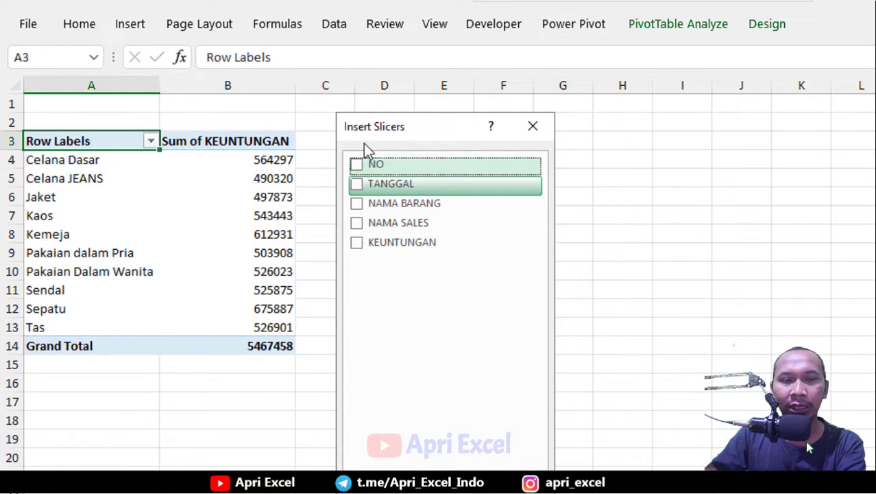
left_click(356, 227)
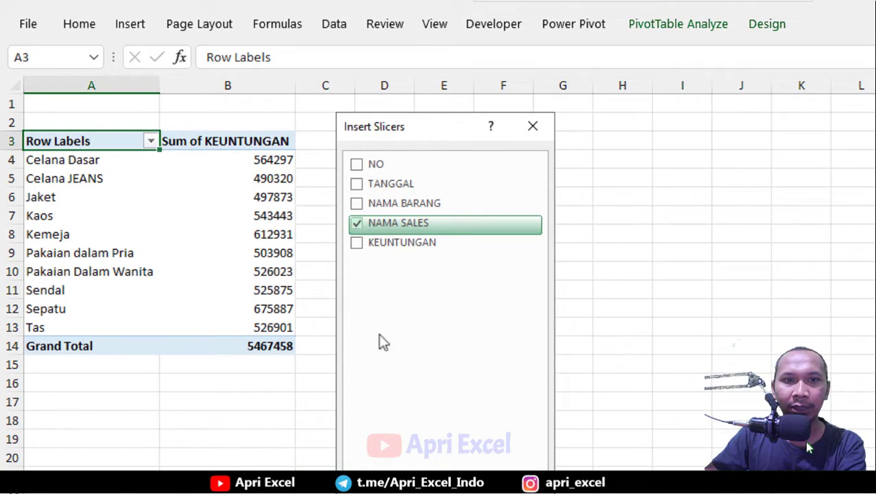
key("Return")
Move the slicer beside the PivotTable and filter by several salespeople in turn, ending with Budi.
left_click_drag(442, 245, 442, 142)
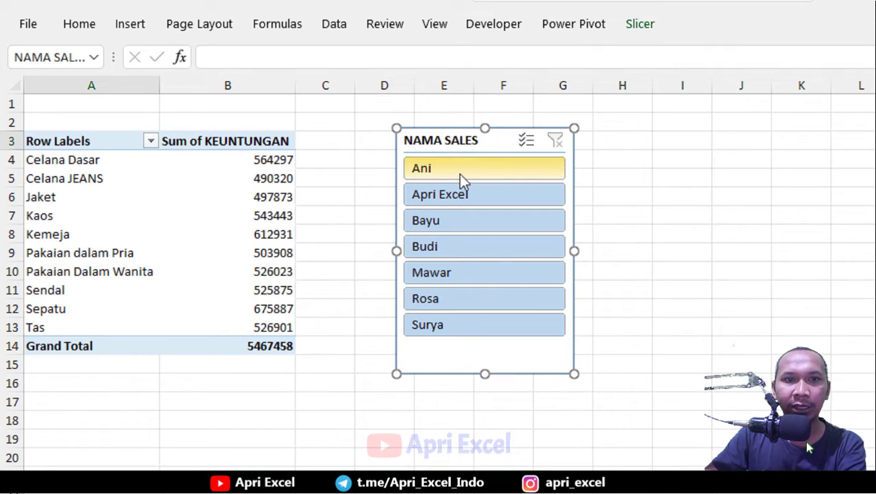
left_click(459, 174)
left_click(472, 212)
left_click(460, 246)
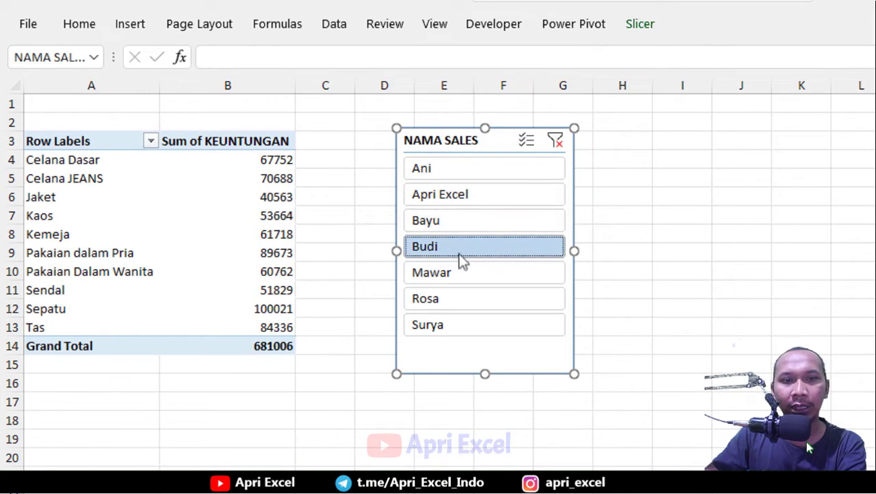
left_click(449, 298)
left_click(450, 248)
left_click(464, 221)
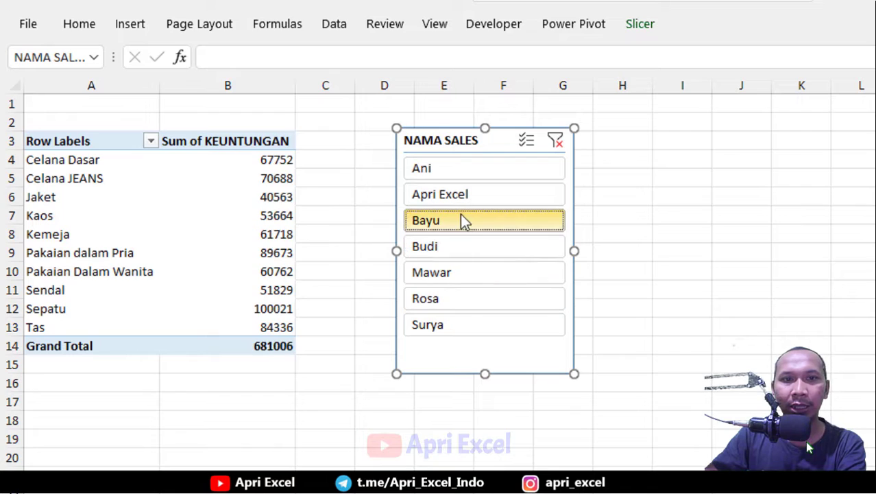
left_click(457, 179)
left_click(451, 218)
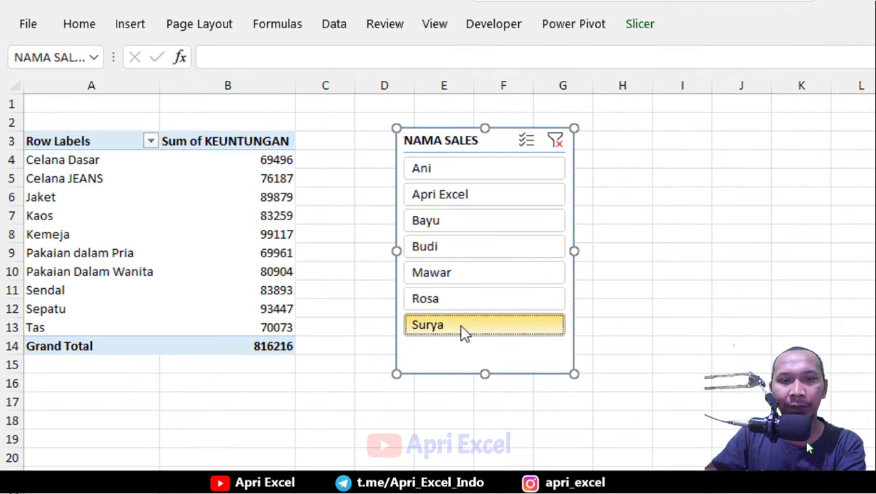
left_click(460, 325)
left_click(460, 246)
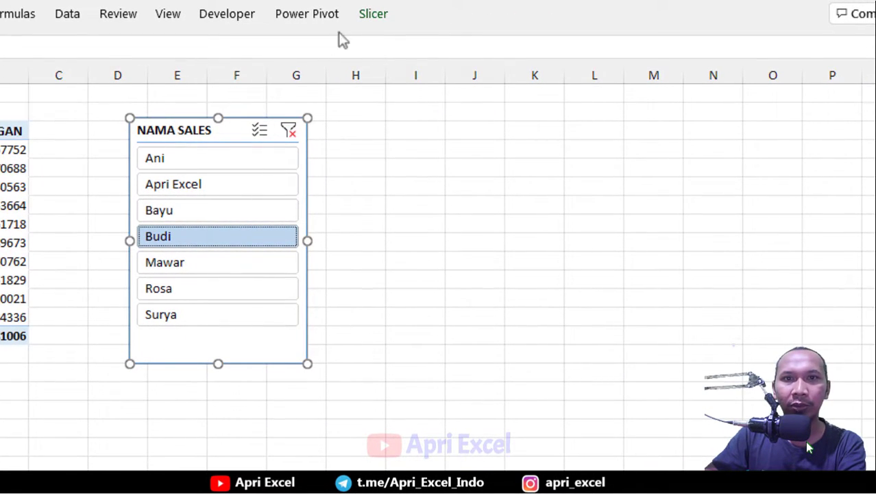
Arrange the slicer buttons in 3 columns and resize the slicer wider and shorter to fit them.
left_click(373, 15)
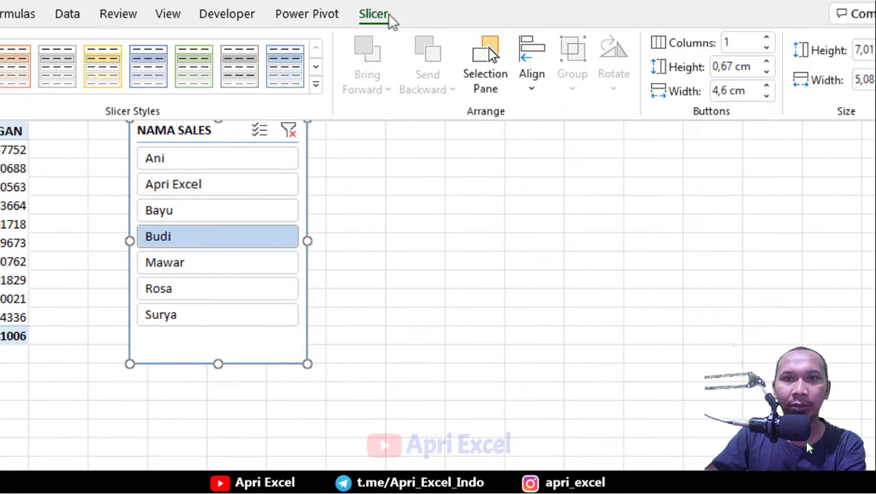
left_click(767, 38)
left_click(767, 38)
left_click(306, 240)
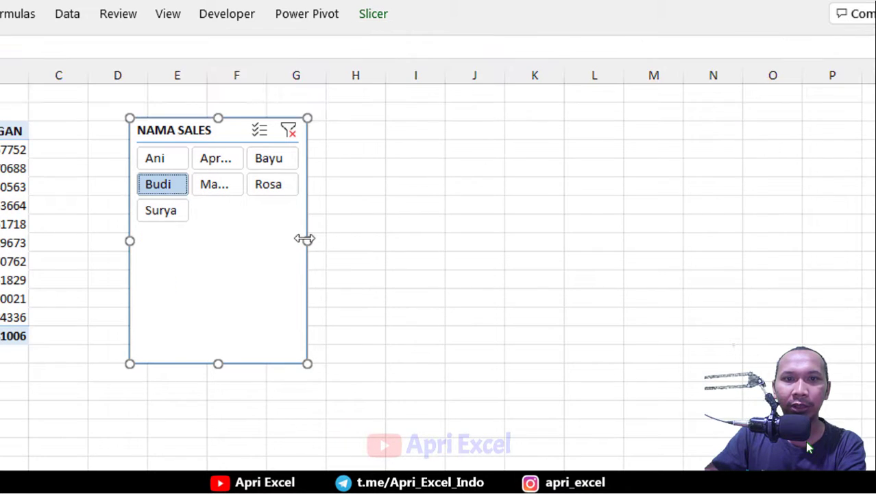
left_click_drag(306, 241, 443, 233)
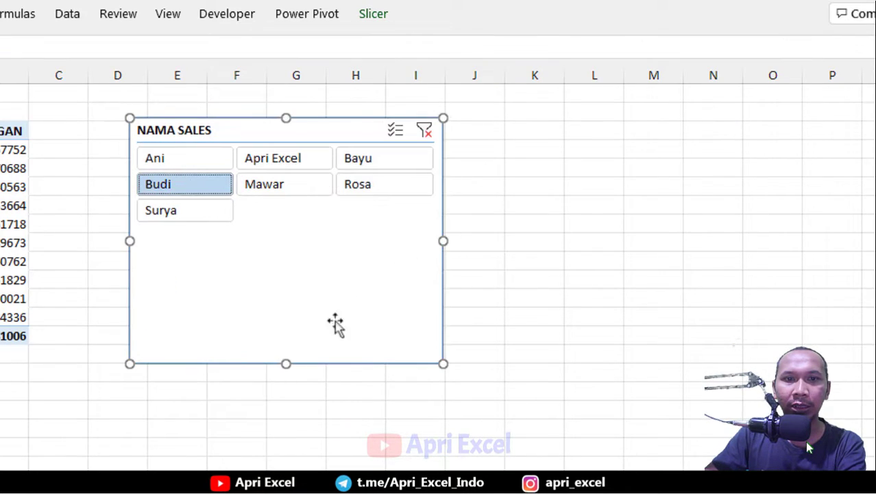
left_click_drag(286, 364, 285, 246)
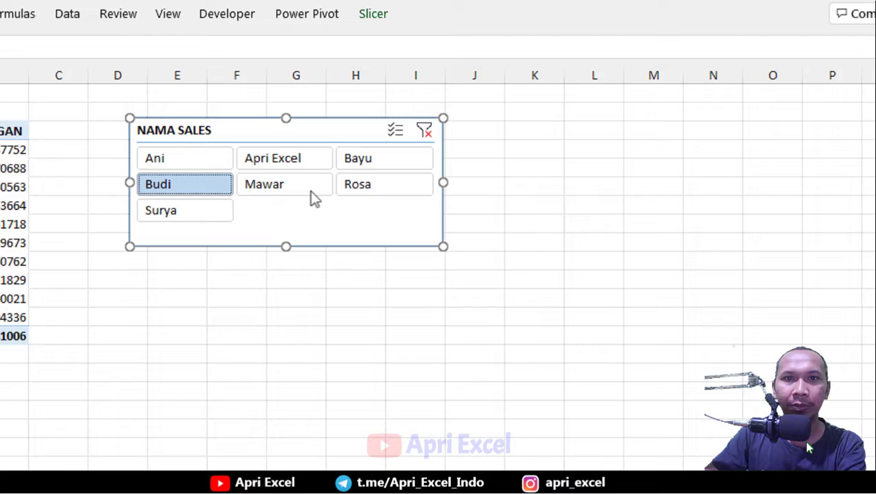
Apply a gray slicer style to the NAMA SALES slicer.
left_click(383, 19)
left_click(293, 76)
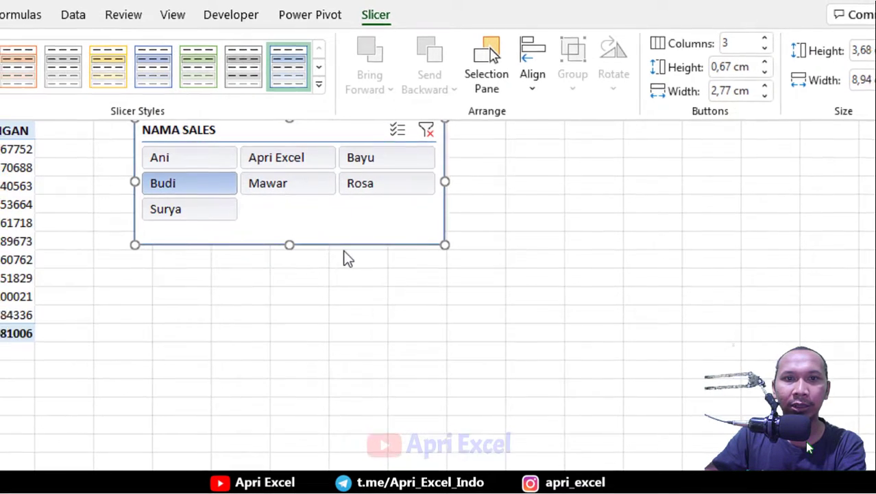
Filter the slicer to Mawar and move the slicer below the PivotTable.
left_click(284, 191)
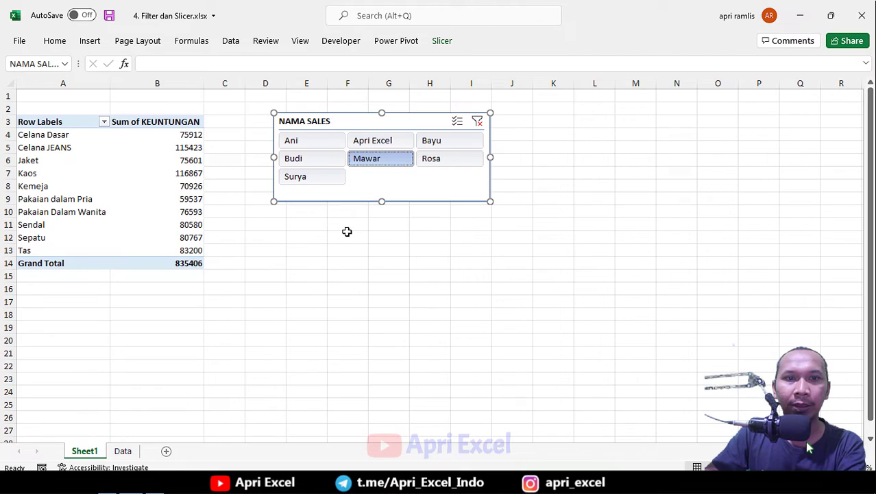
left_click(347, 232)
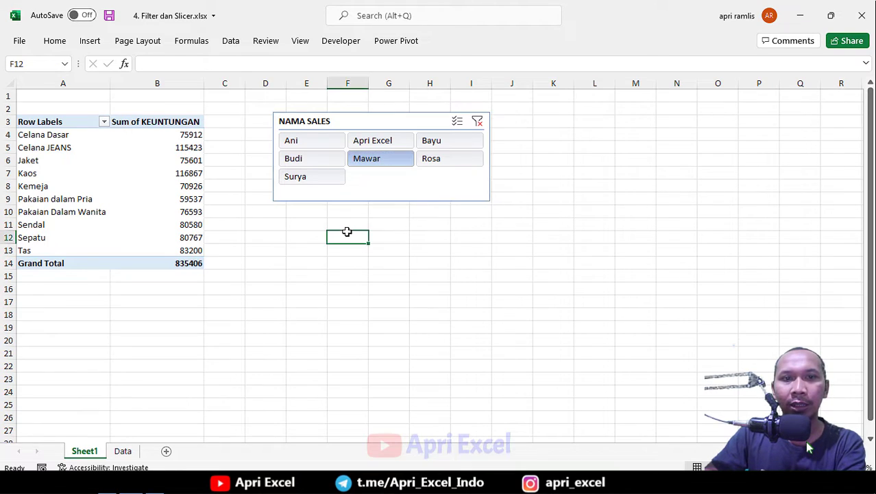
left_click_drag(359, 121, 198, 302)
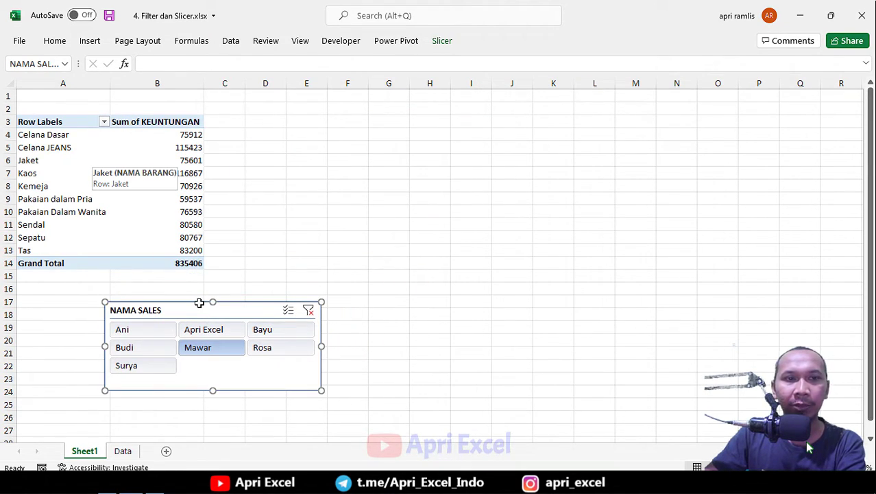
Insert a second PivotTable from Table4 on the Data sheet into existing Sheet1 at cell E3.
left_click(124, 451)
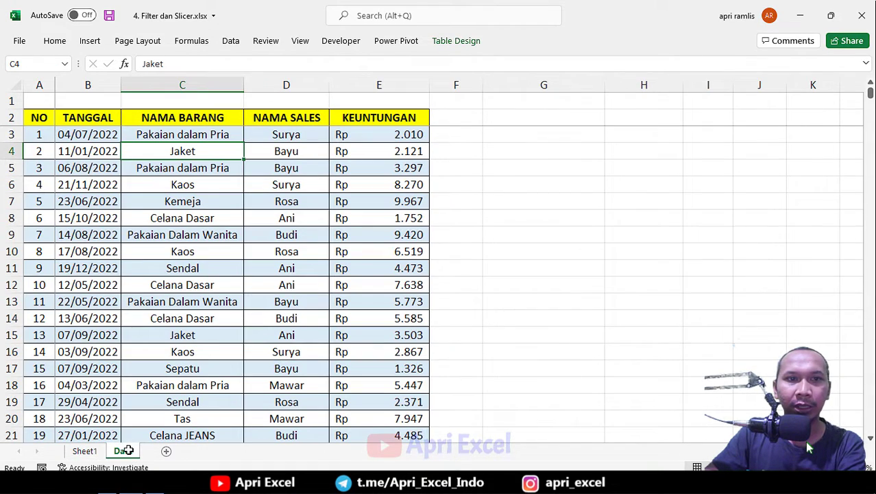
left_click(90, 42)
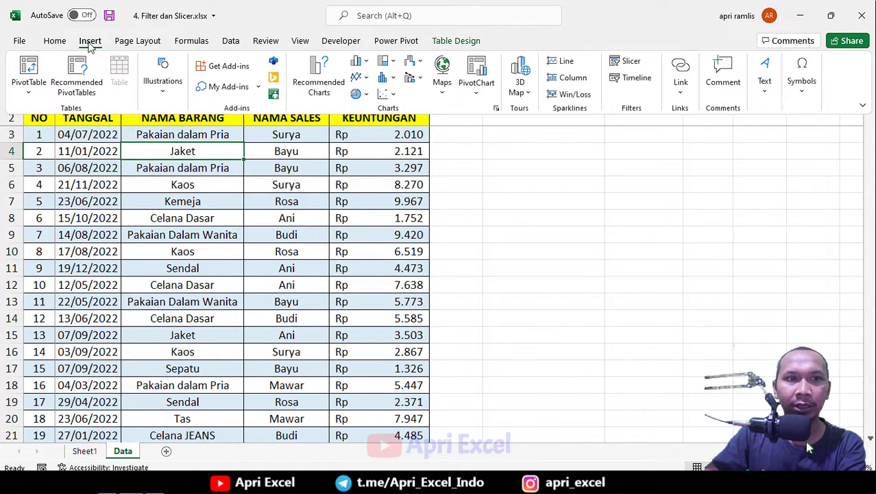
left_click(30, 82)
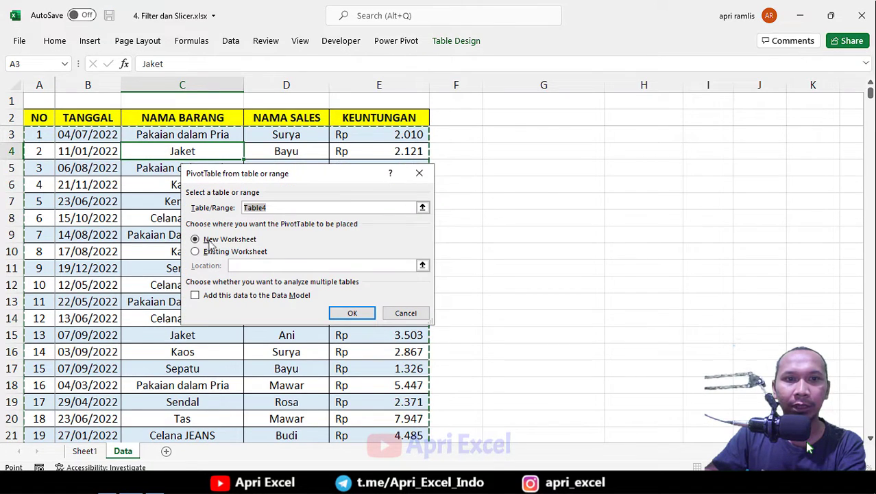
left_click(218, 250)
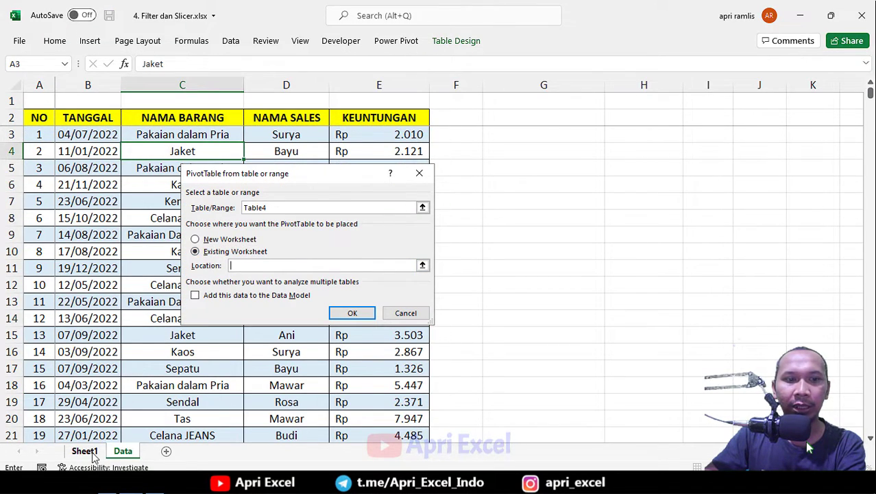
left_click(89, 454)
left_click(305, 124)
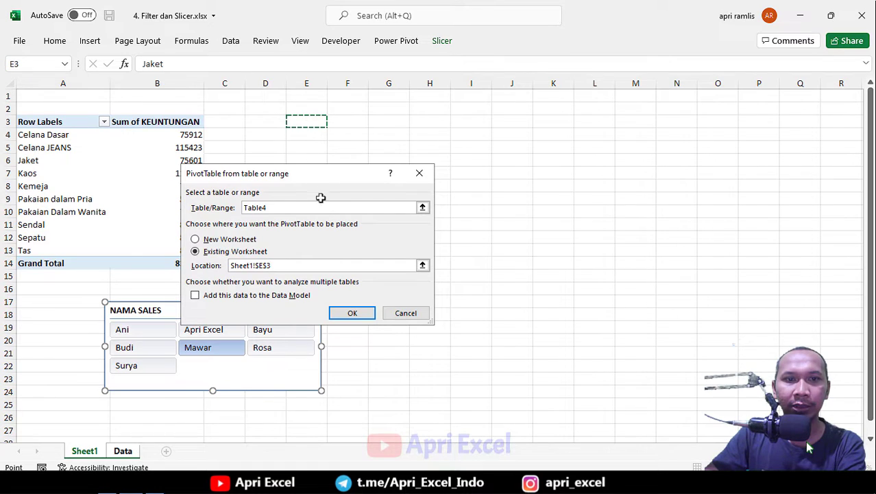
left_click(349, 313)
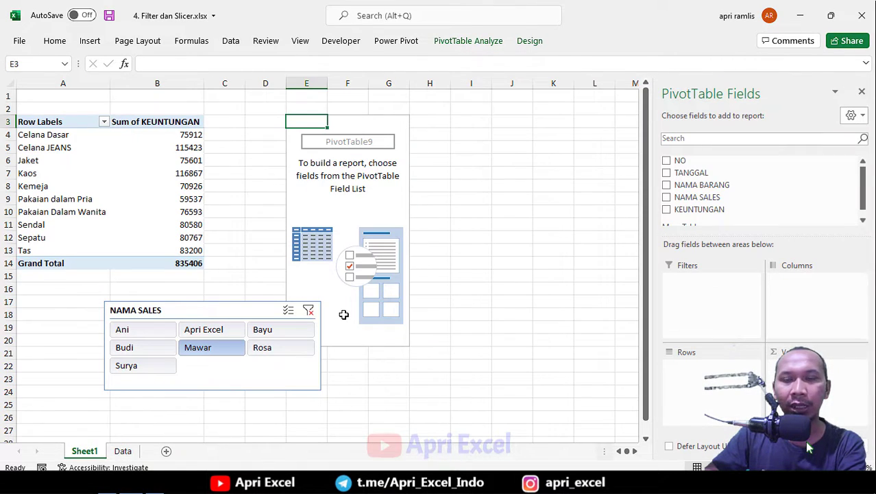
Build the second PivotTable with TANGGAL months as rows, NAMA BARANG as columns and Sum of KEUNTUNGAN as values.
left_click_drag(239, 305, 149, 329)
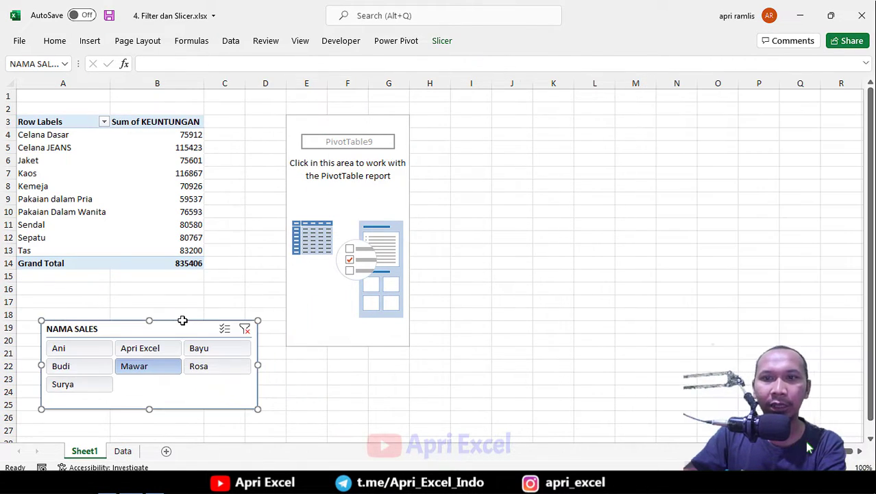
left_click(348, 134)
left_click_drag(706, 172, 580, 281)
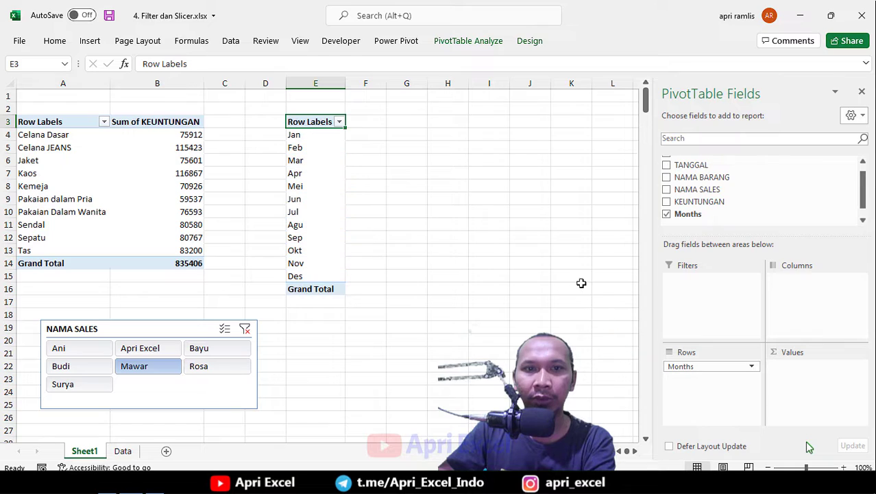
scroll(698, 197, "down", 1)
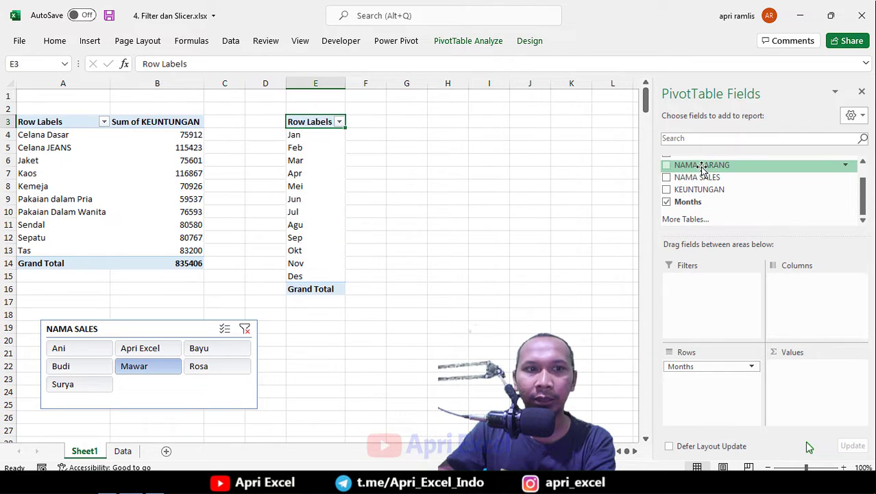
left_click_drag(702, 166, 818, 286)
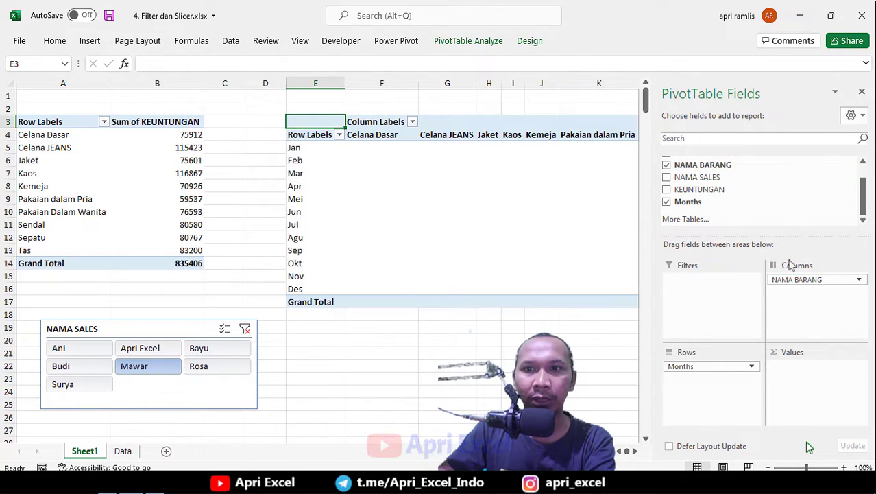
left_click_drag(709, 191, 811, 382)
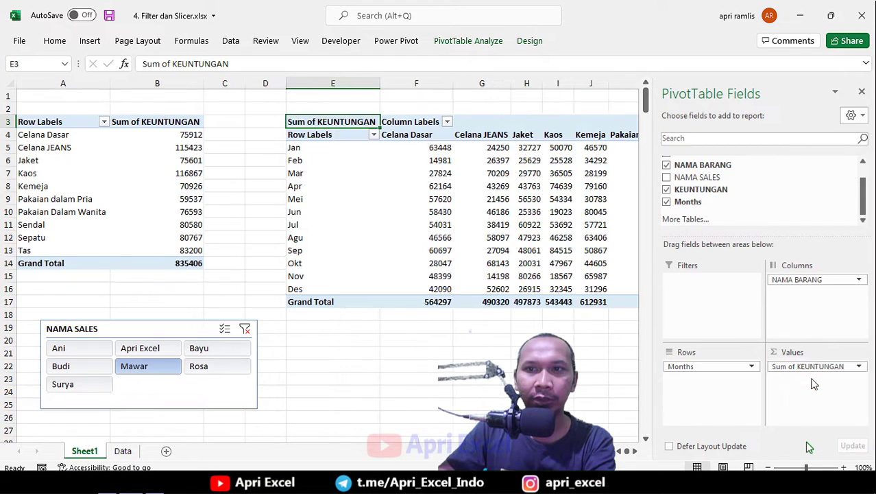
left_click(861, 93)
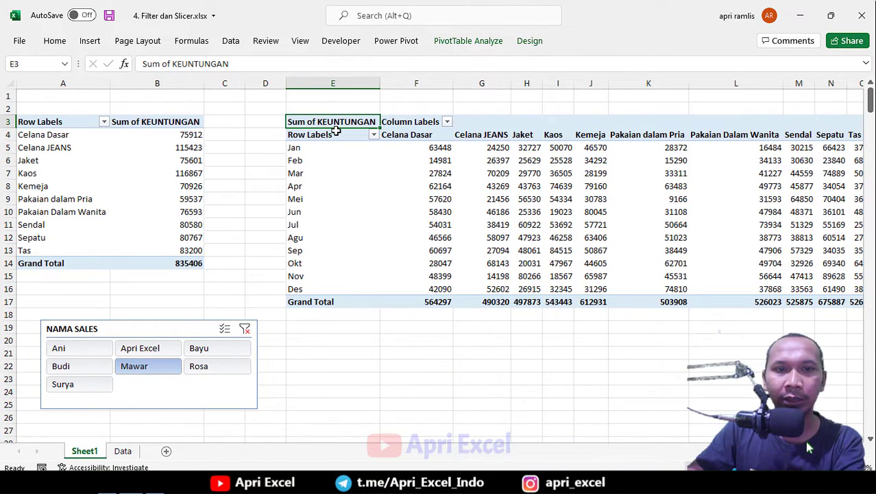
Reposition the slicer under the tables and filter it to Ani.
left_click_drag(445, 149, 456, 265)
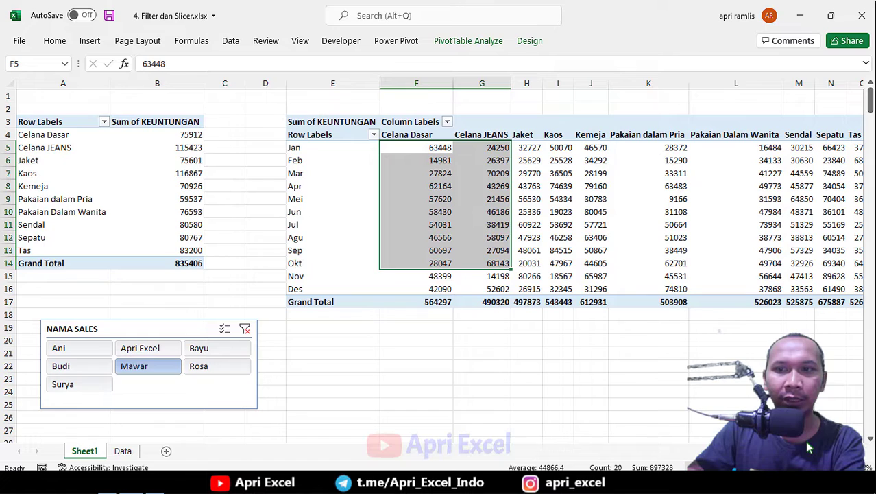
left_click_drag(172, 331, 318, 322)
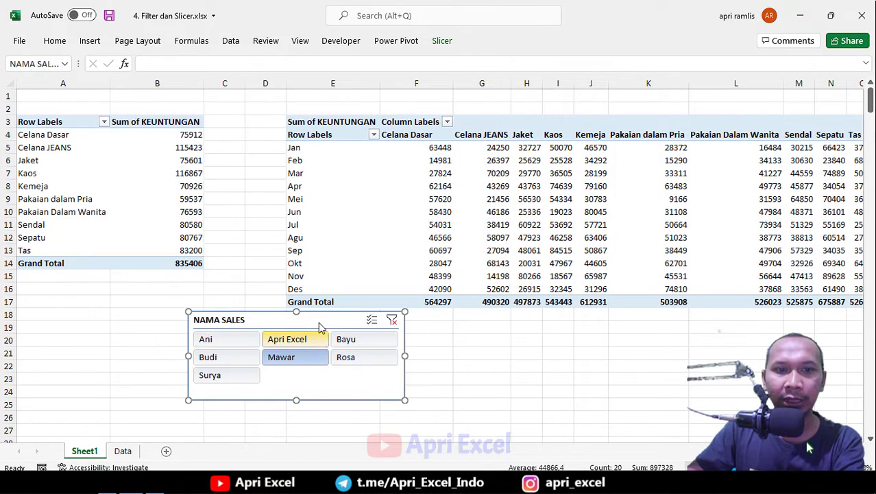
left_click(231, 346)
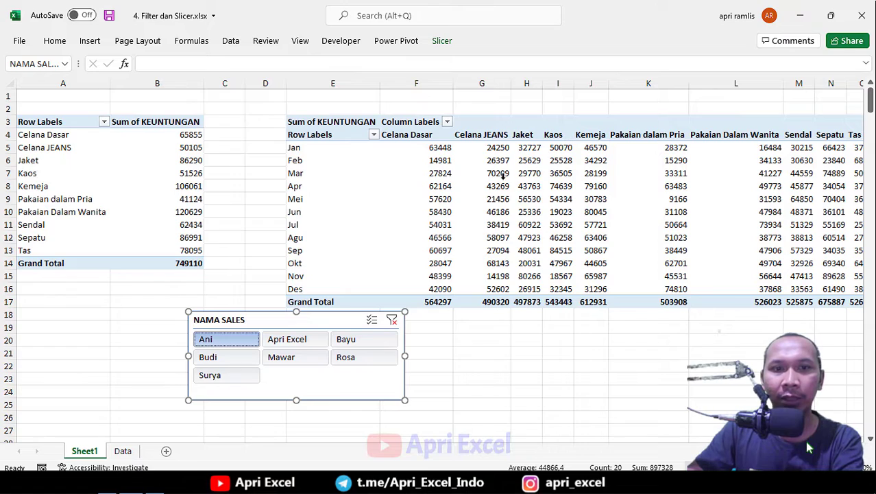
left_click_drag(266, 318, 234, 330)
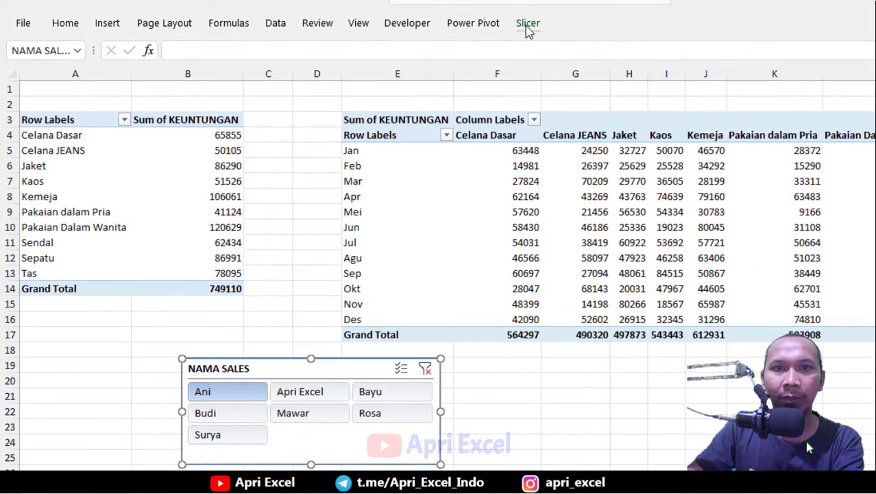
Connect the NAMA SALES slicer to PivotTable9 as well as PivotTable1 through its report connections.
left_click(442, 41)
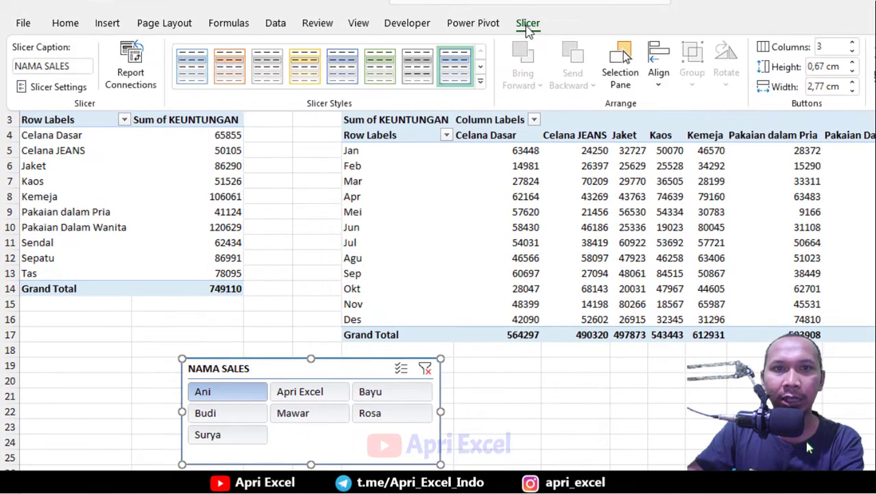
left_click(132, 65)
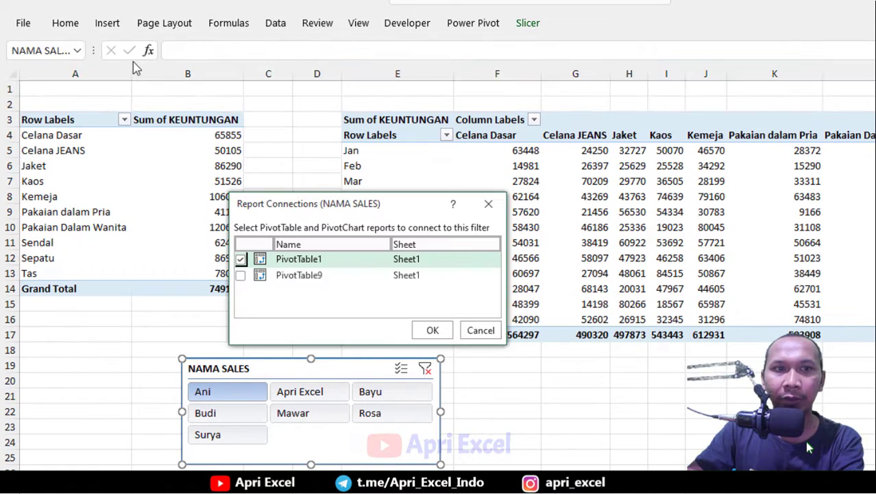
left_click(241, 275)
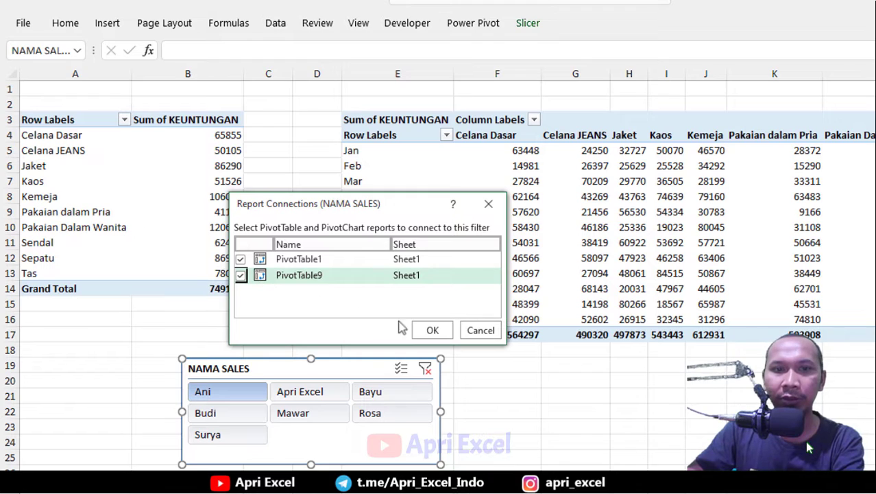
left_click(432, 330)
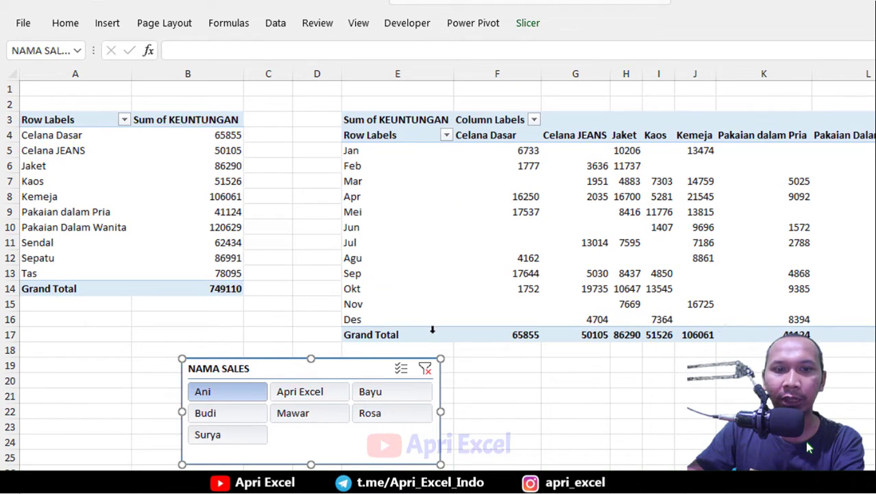
Filter the slicer in turn to Apri Excel, Bayu, Rosa and Mawar to compare both PivotTables.
left_click(330, 396)
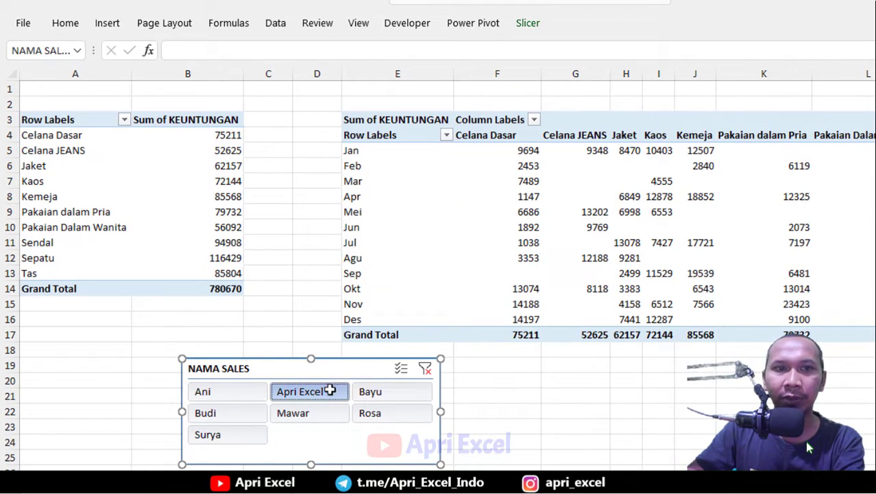
left_click(388, 397)
left_click(377, 415)
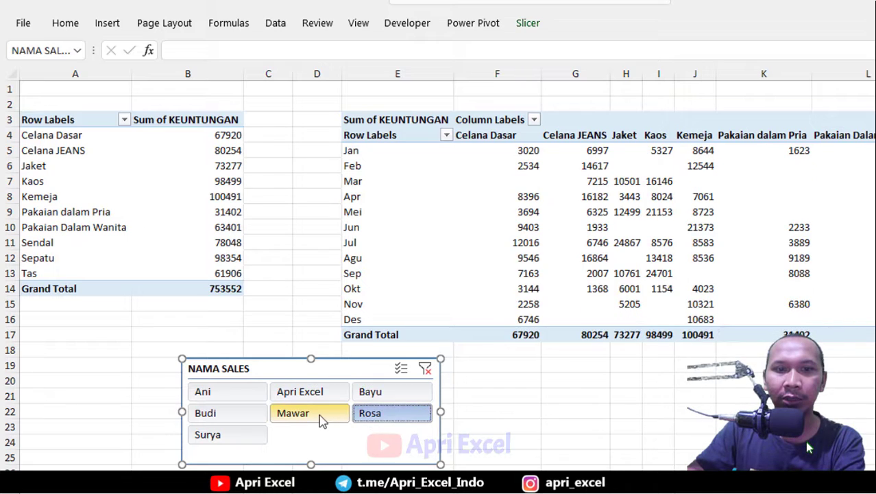
left_click(319, 415)
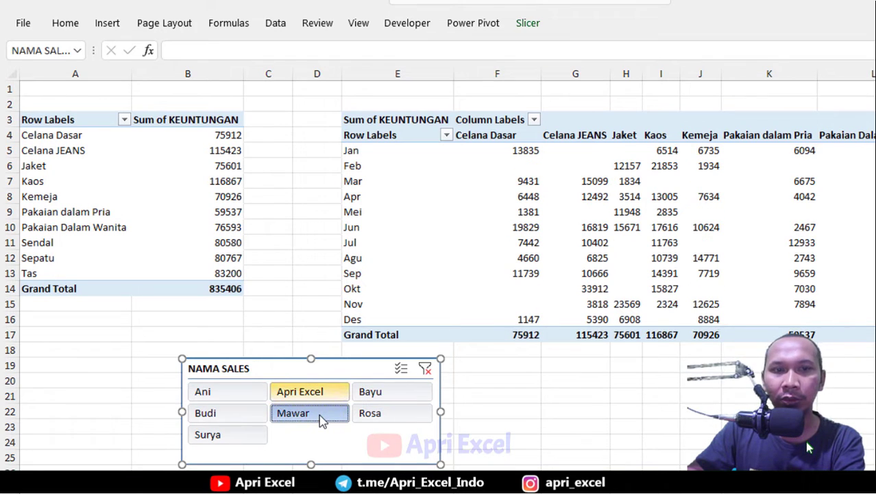
Clear the slicer filter and deselect the slicer by selecting cell F19.
left_click(425, 369)
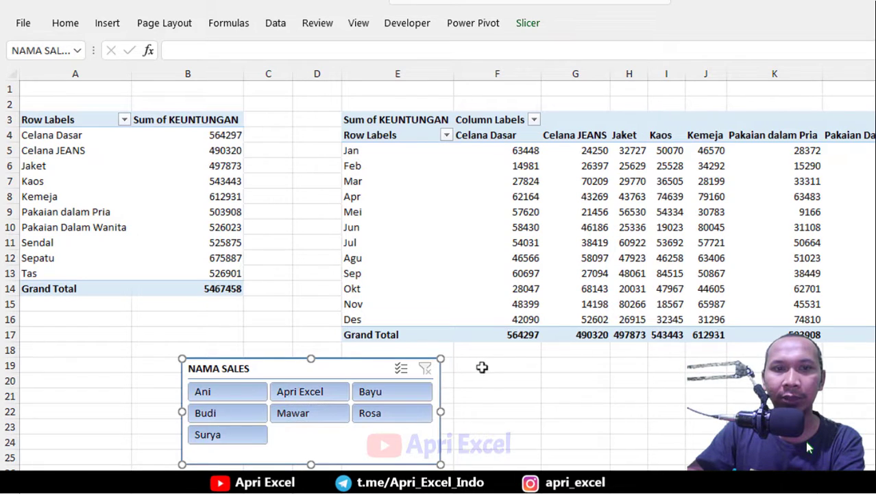
left_click(463, 366)
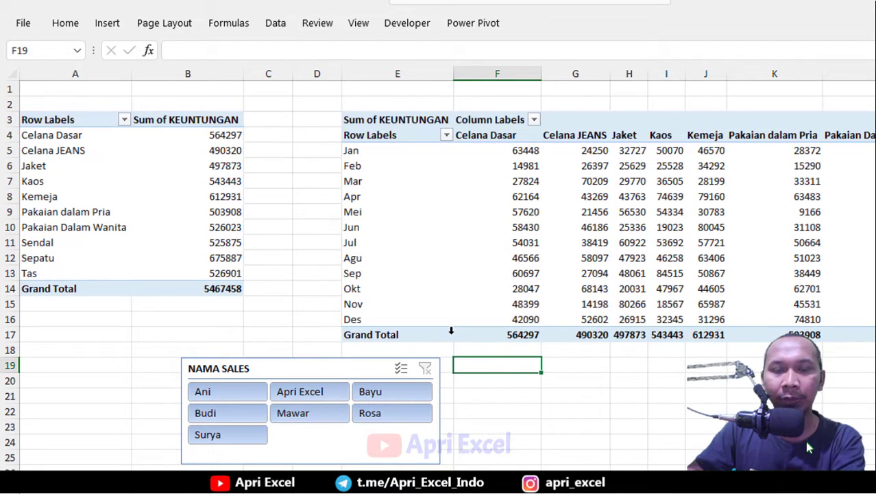